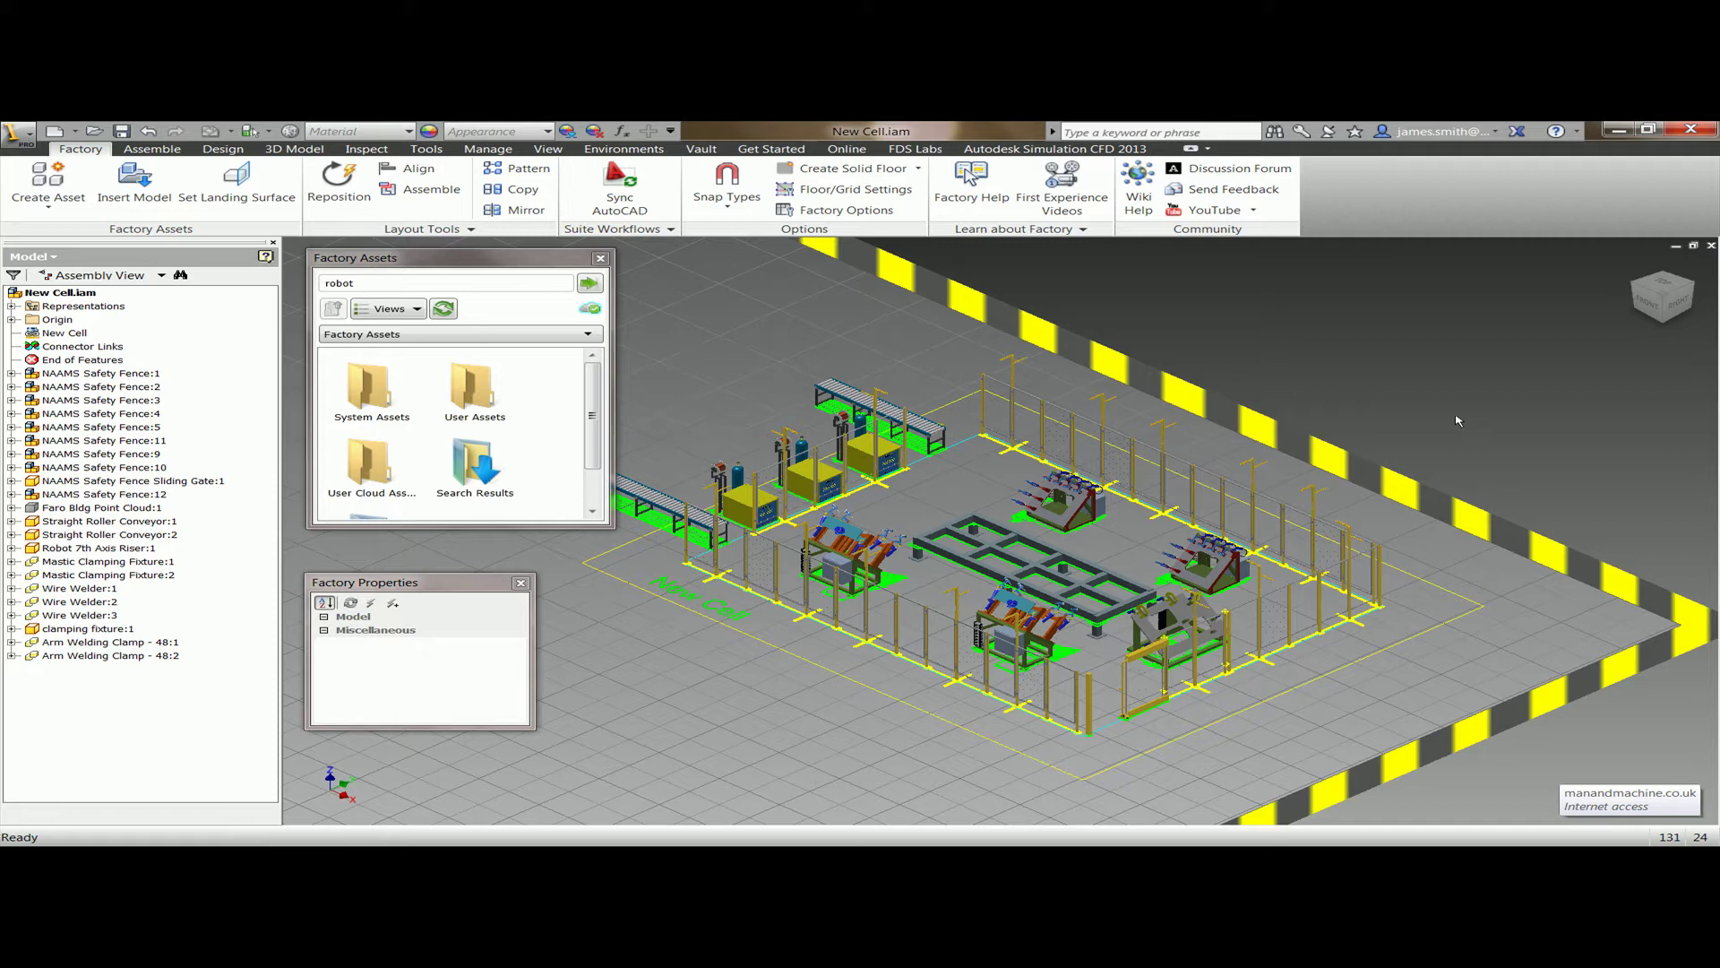
# Step: Select the arm welding clamps and drag them into new positions at the back of the cell
pyautogui.click(1065, 500)
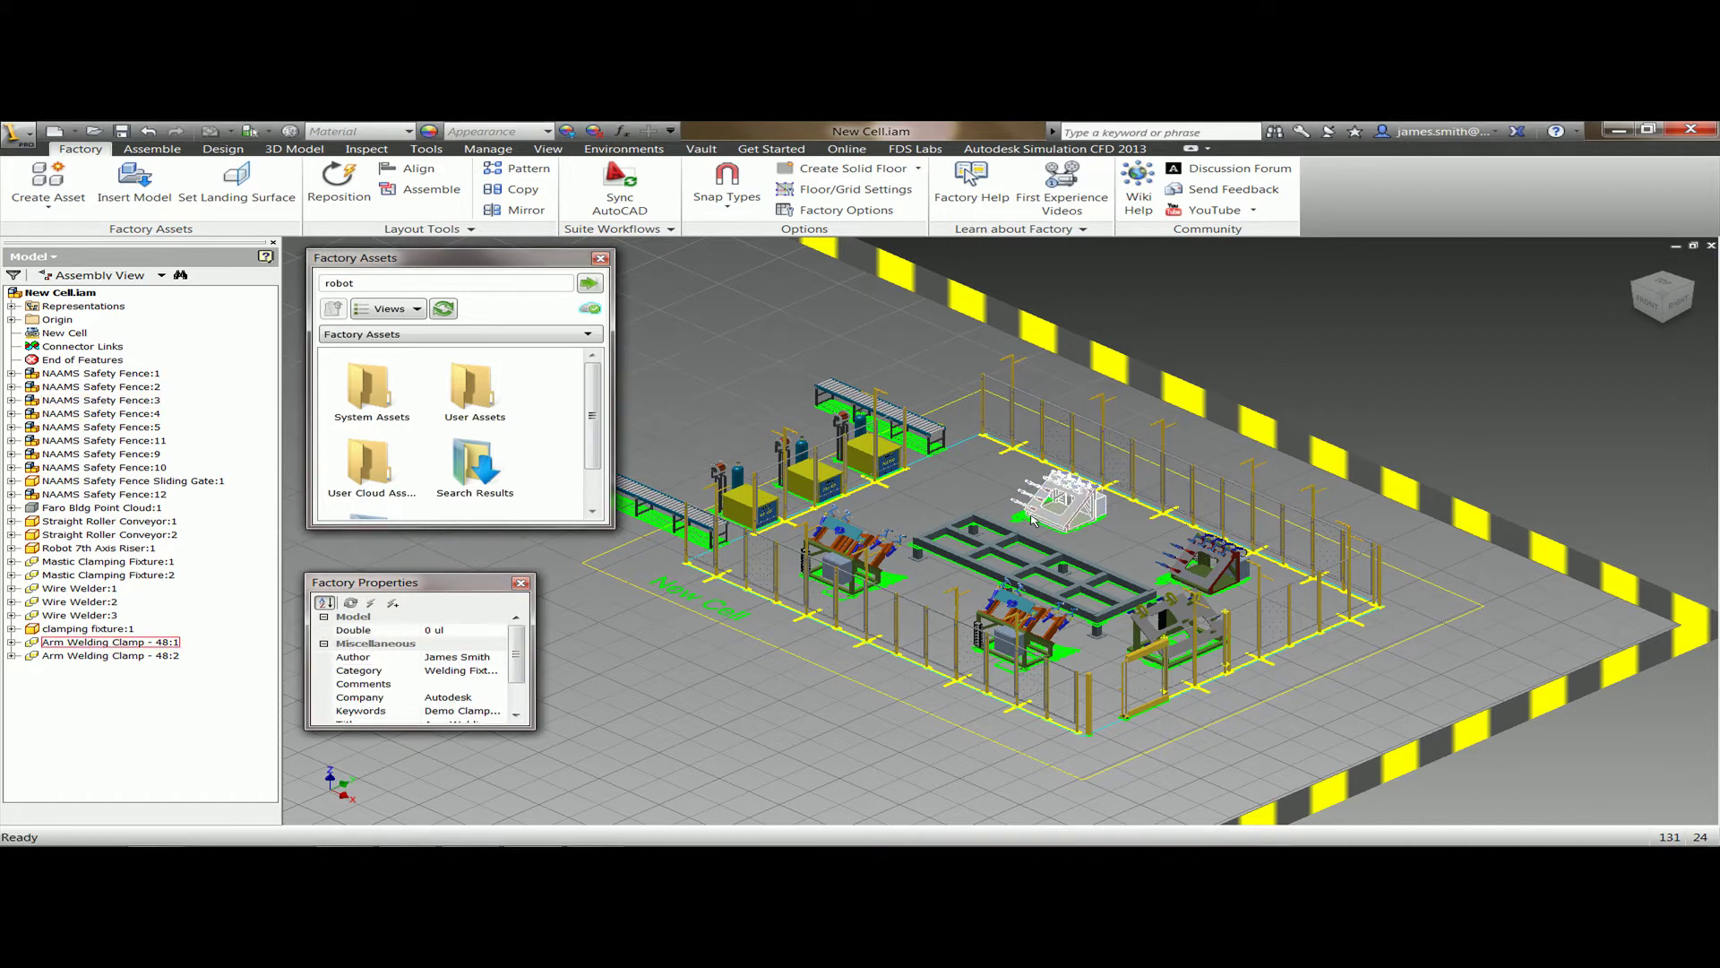
pyautogui.keyDown('shift'); pyautogui.moveTo(1064, 500); pyautogui.dragTo(1111, 536, button='middle'); pyautogui.keyUp('shift')
pyautogui.click(1153, 530)
pyautogui.scroll(5, 1142, 520)
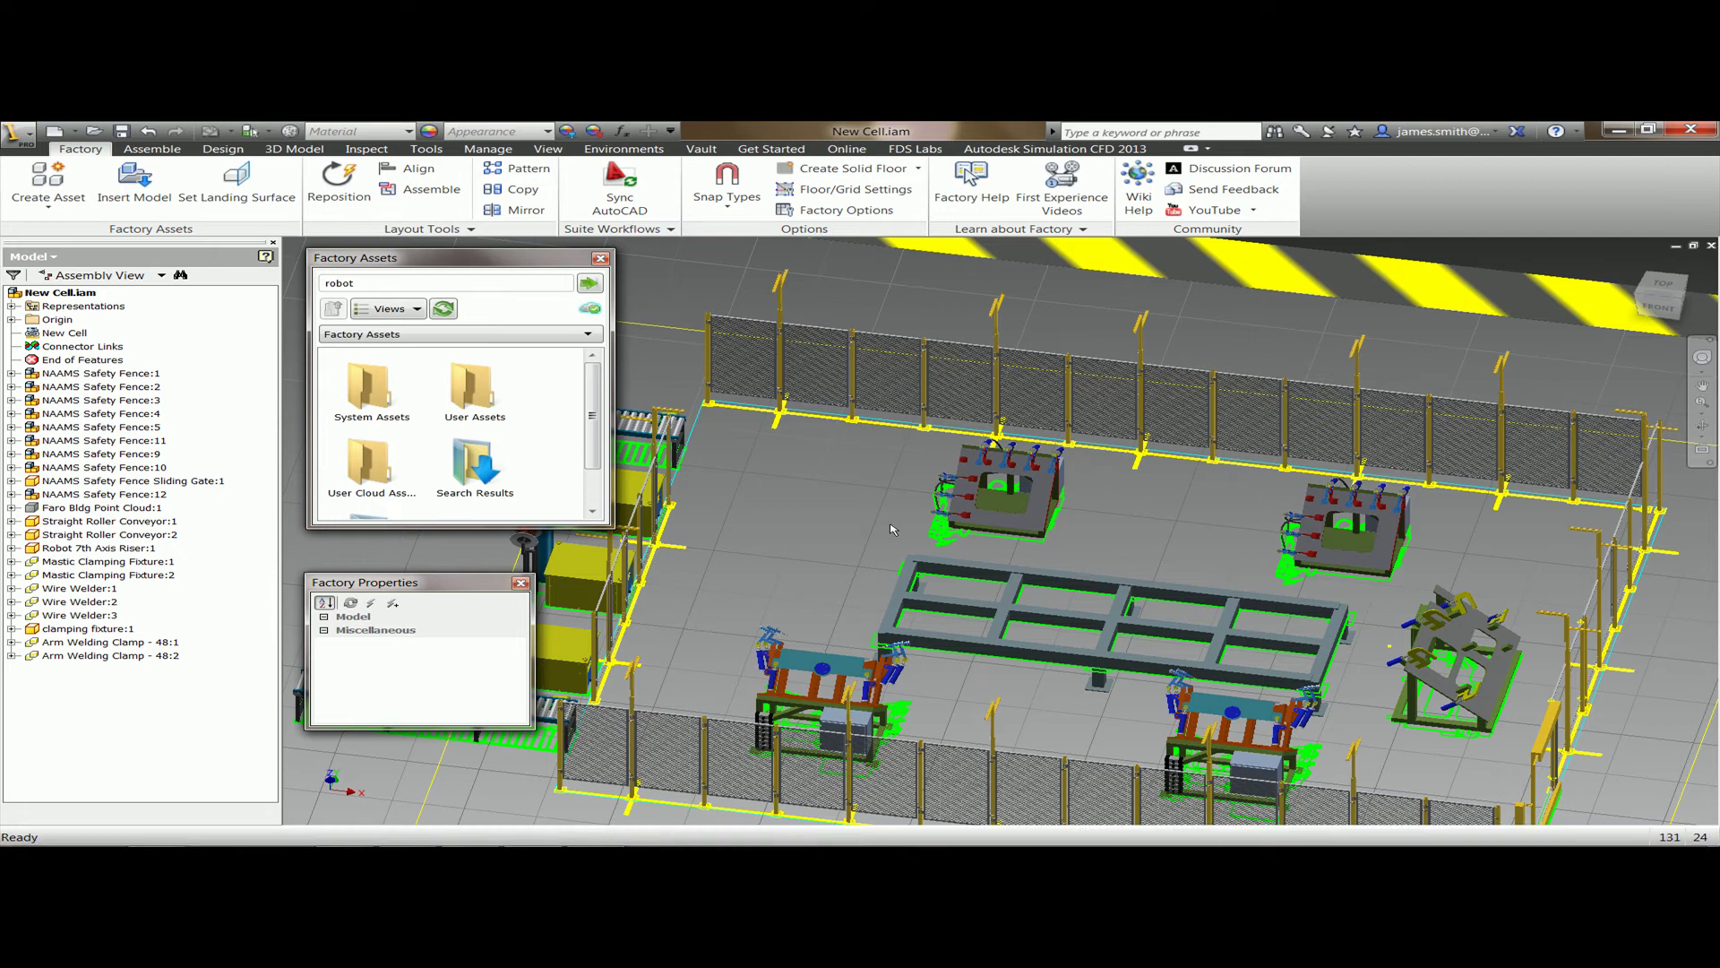
pyautogui.scroll(-3, 889, 524)
pyautogui.click(963, 531)
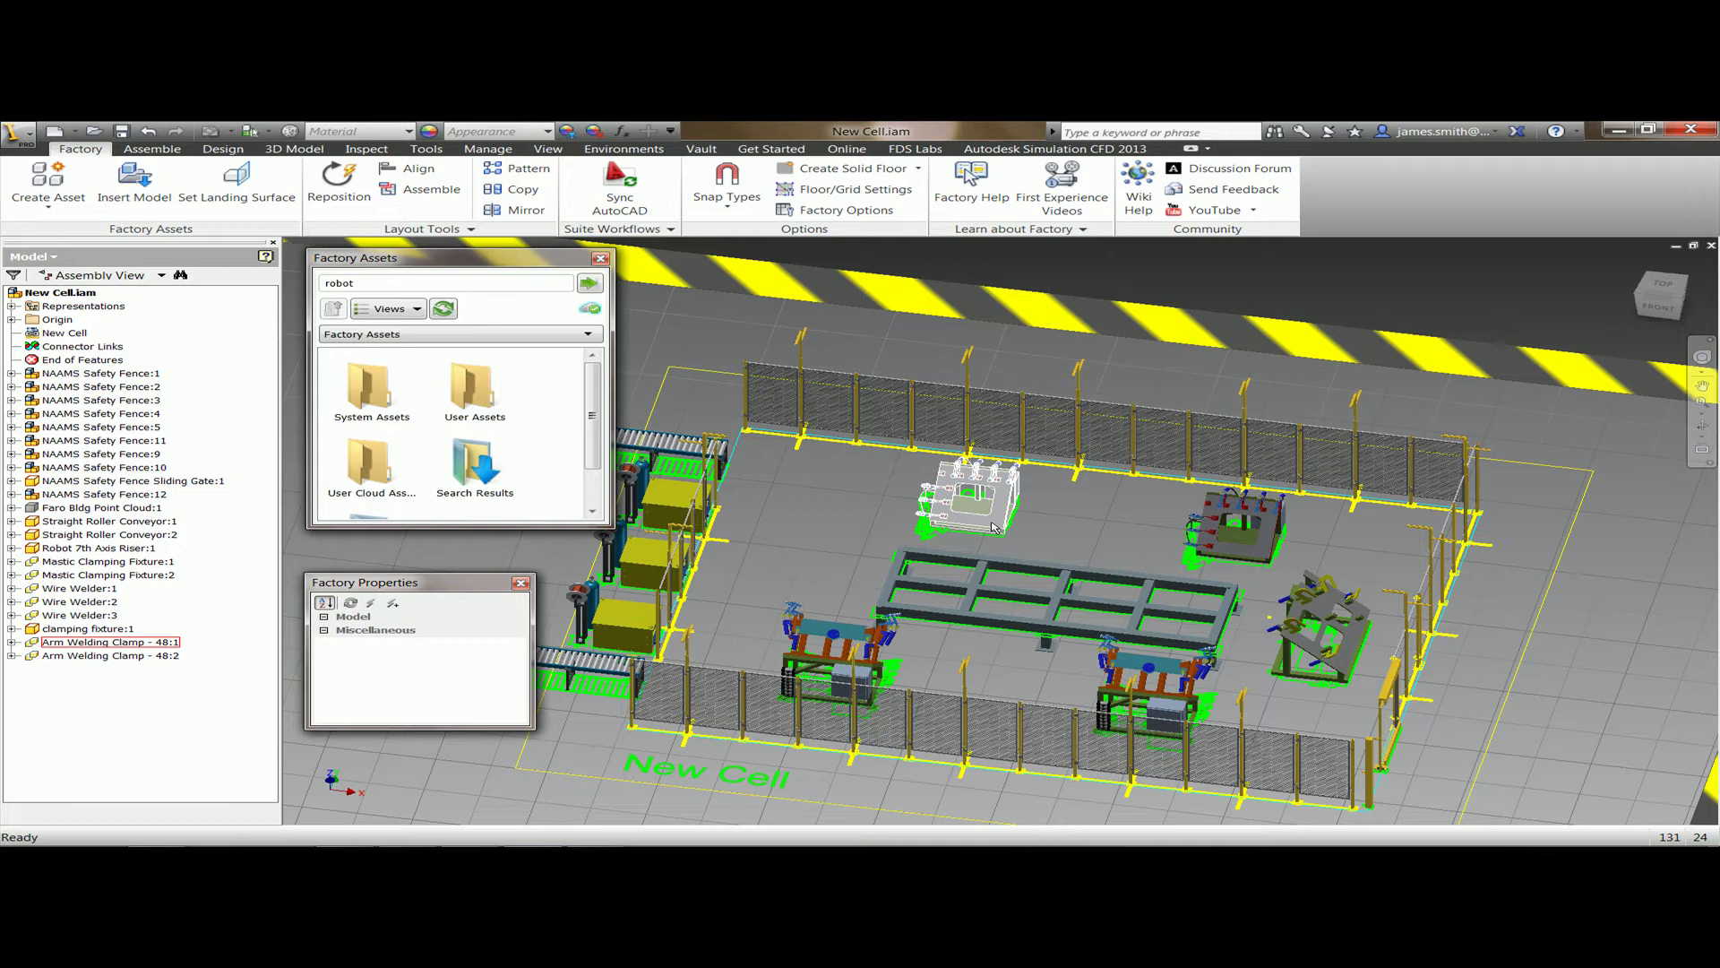
pyautogui.scroll(3, 992, 527)
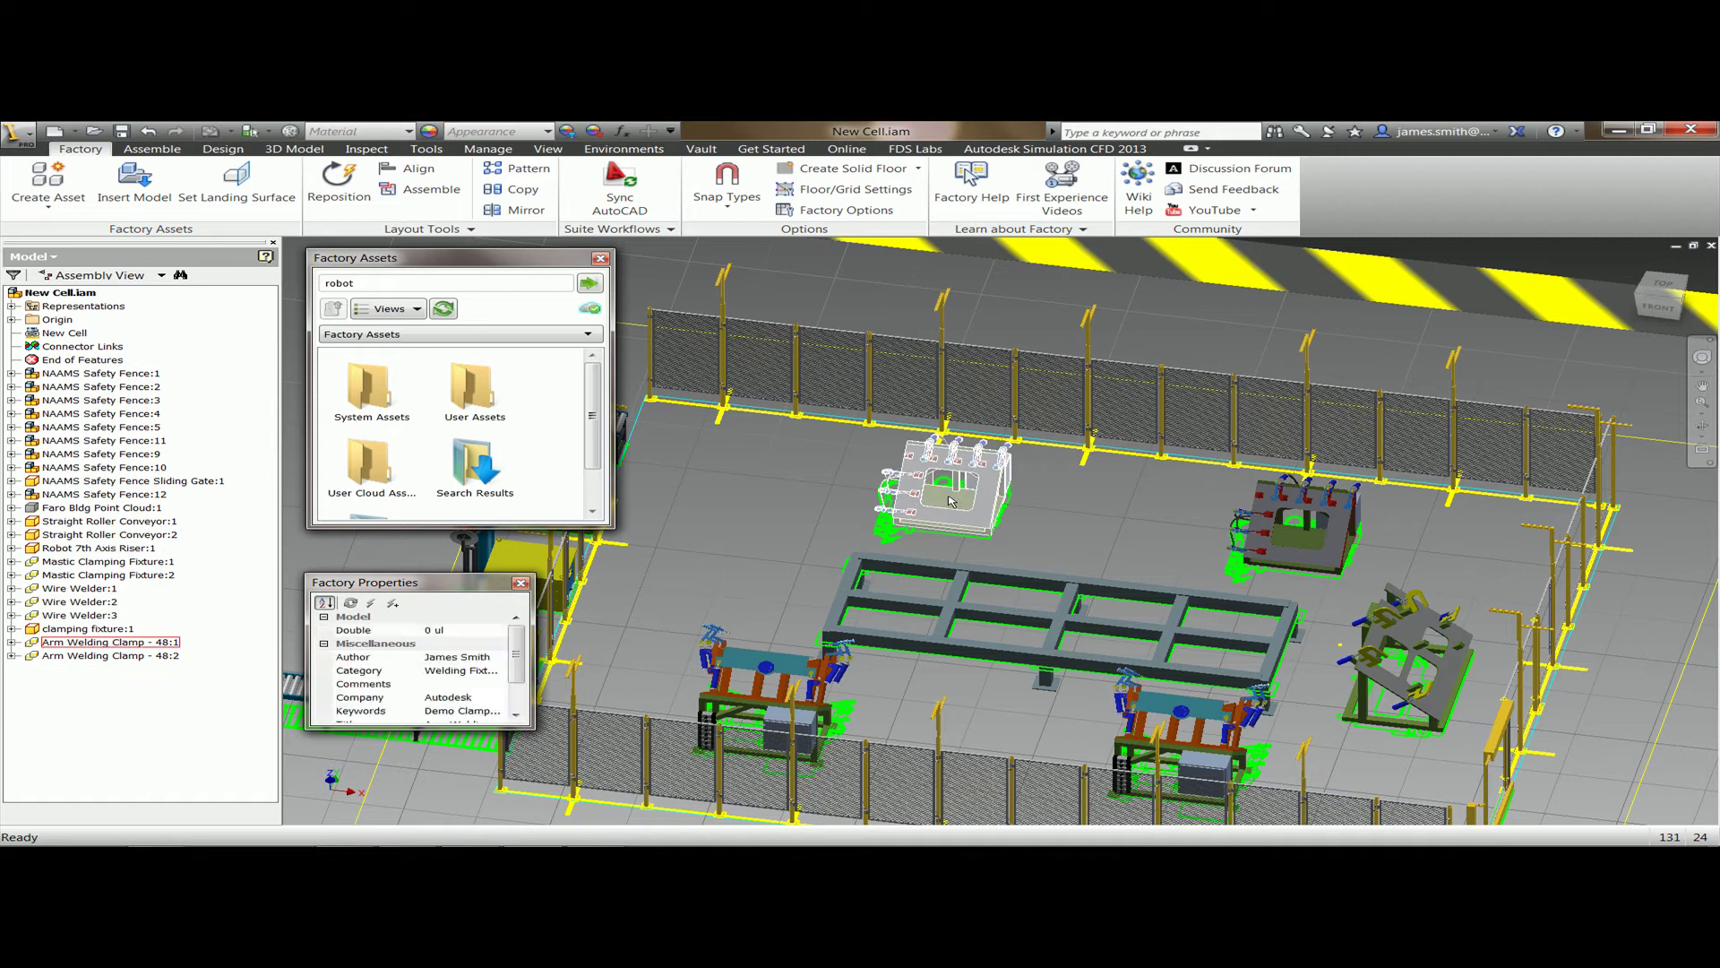
pyautogui.moveTo(971, 501); pyautogui.dragTo(999, 499)
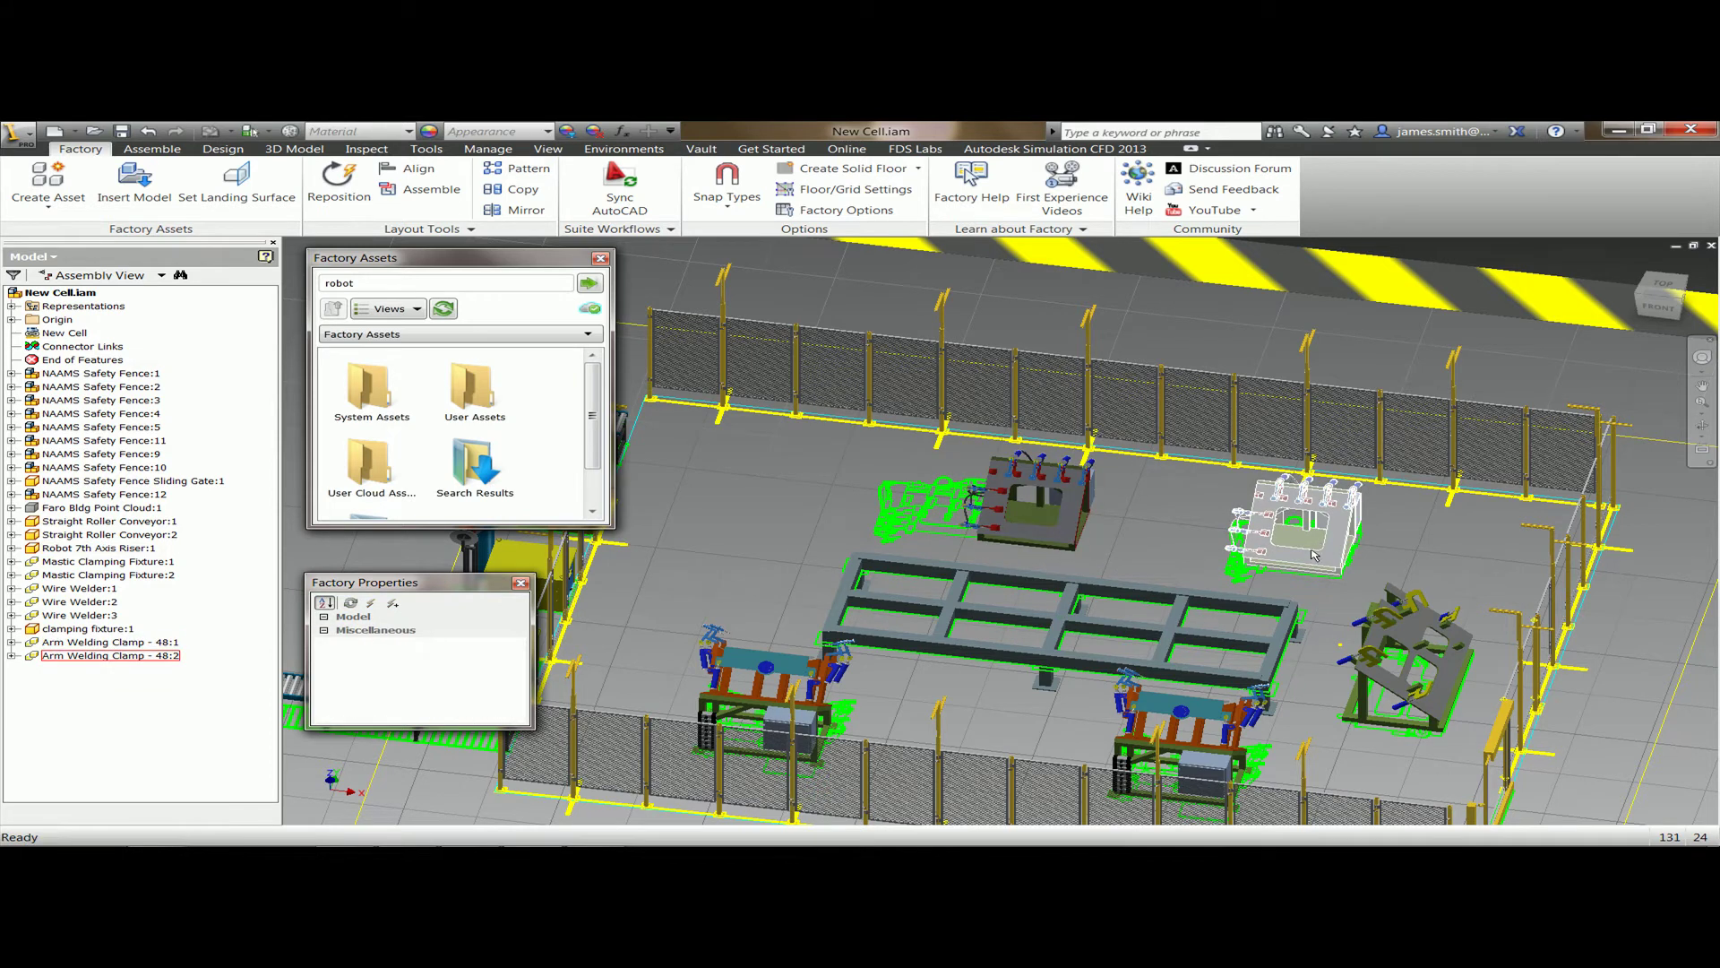
pyautogui.moveTo(1283, 555); pyautogui.dragTo(1195, 525)
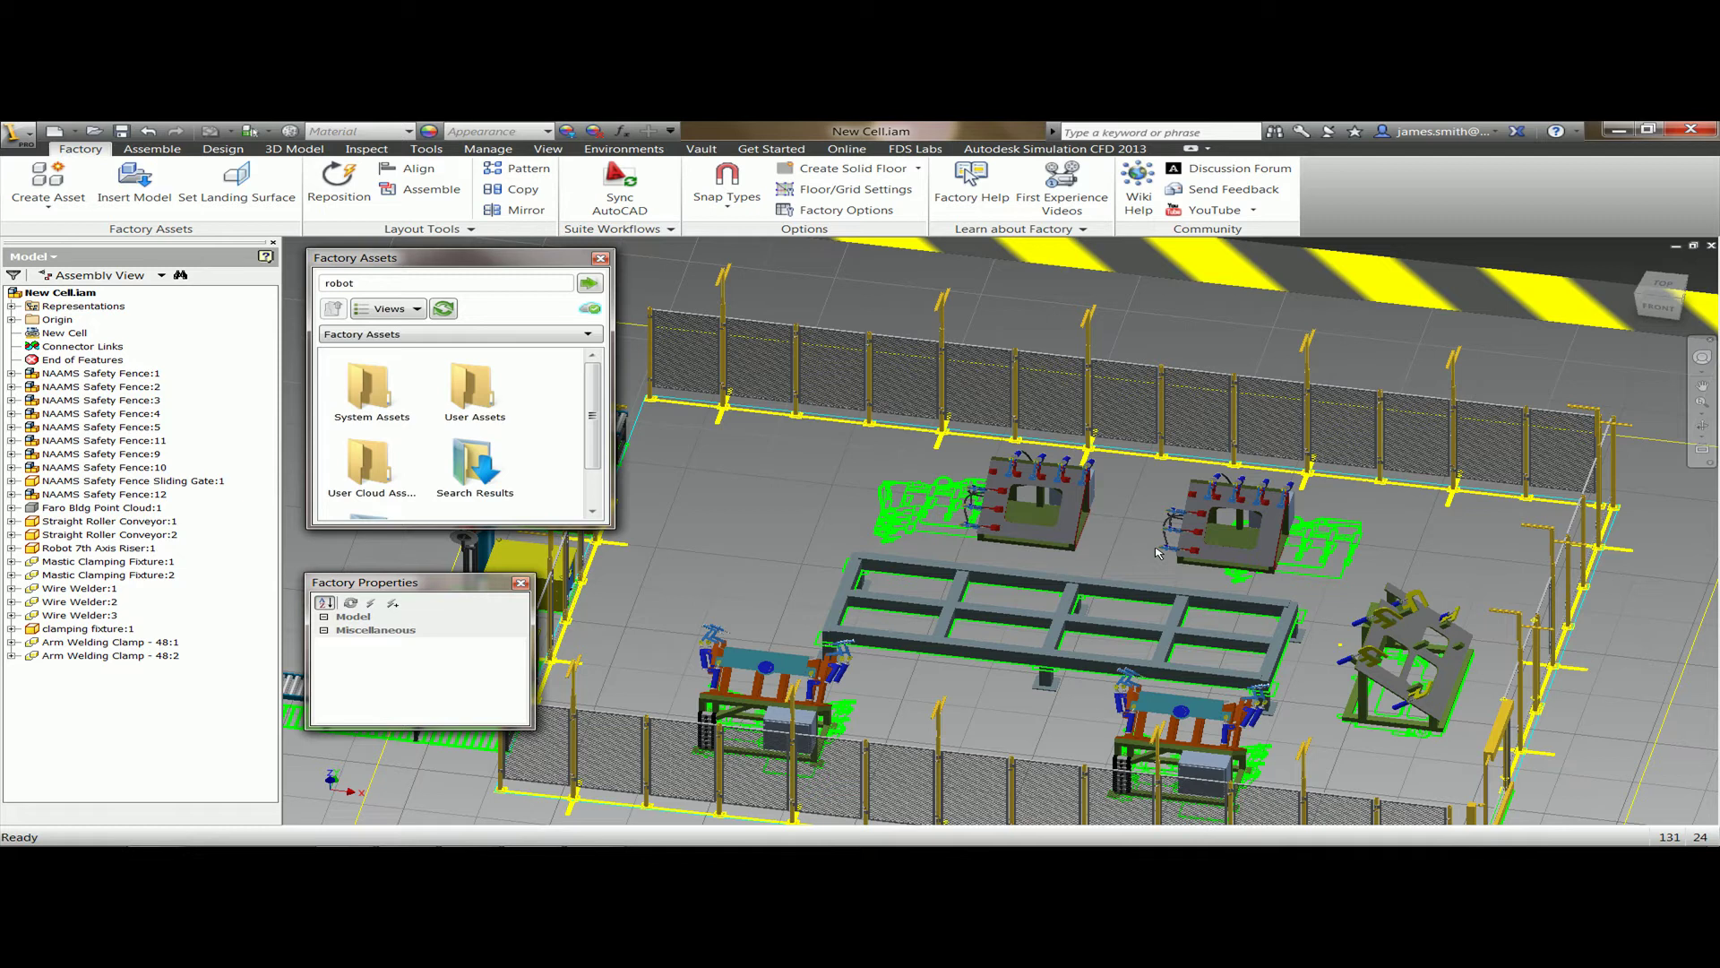
# Step: Switch Arm Welding Clamp - 48:2 to its Double asset variant
pyautogui.rightClick(1244, 555)
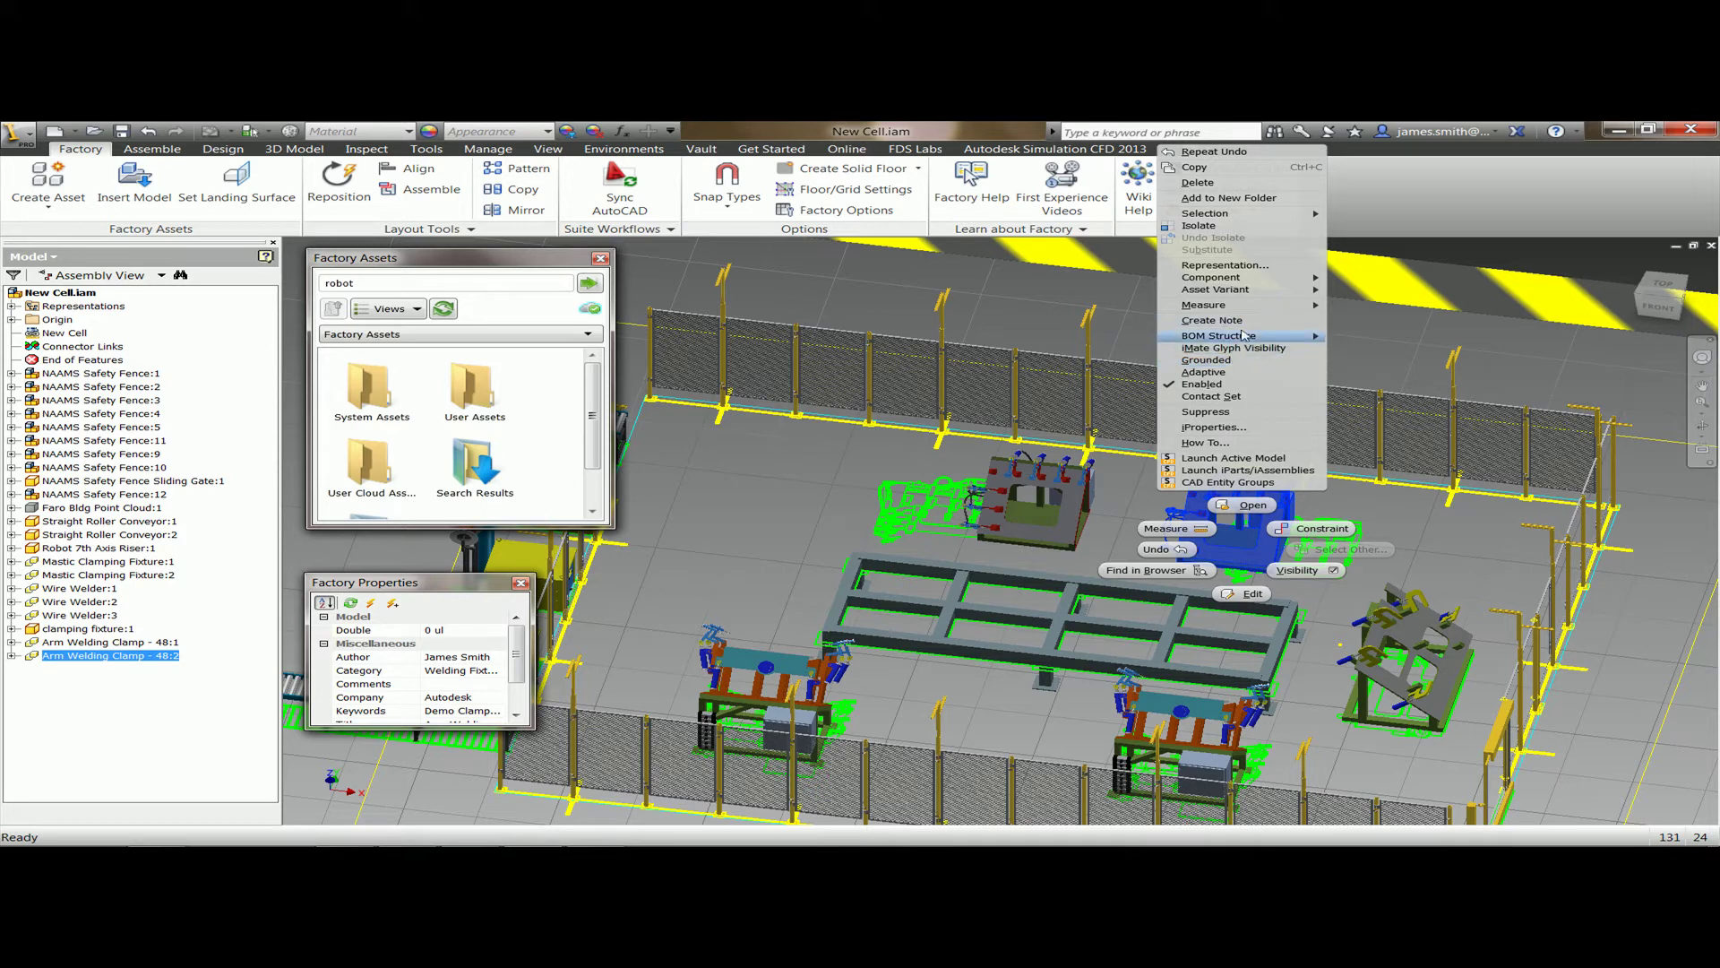
pyautogui.moveTo(1264, 290)
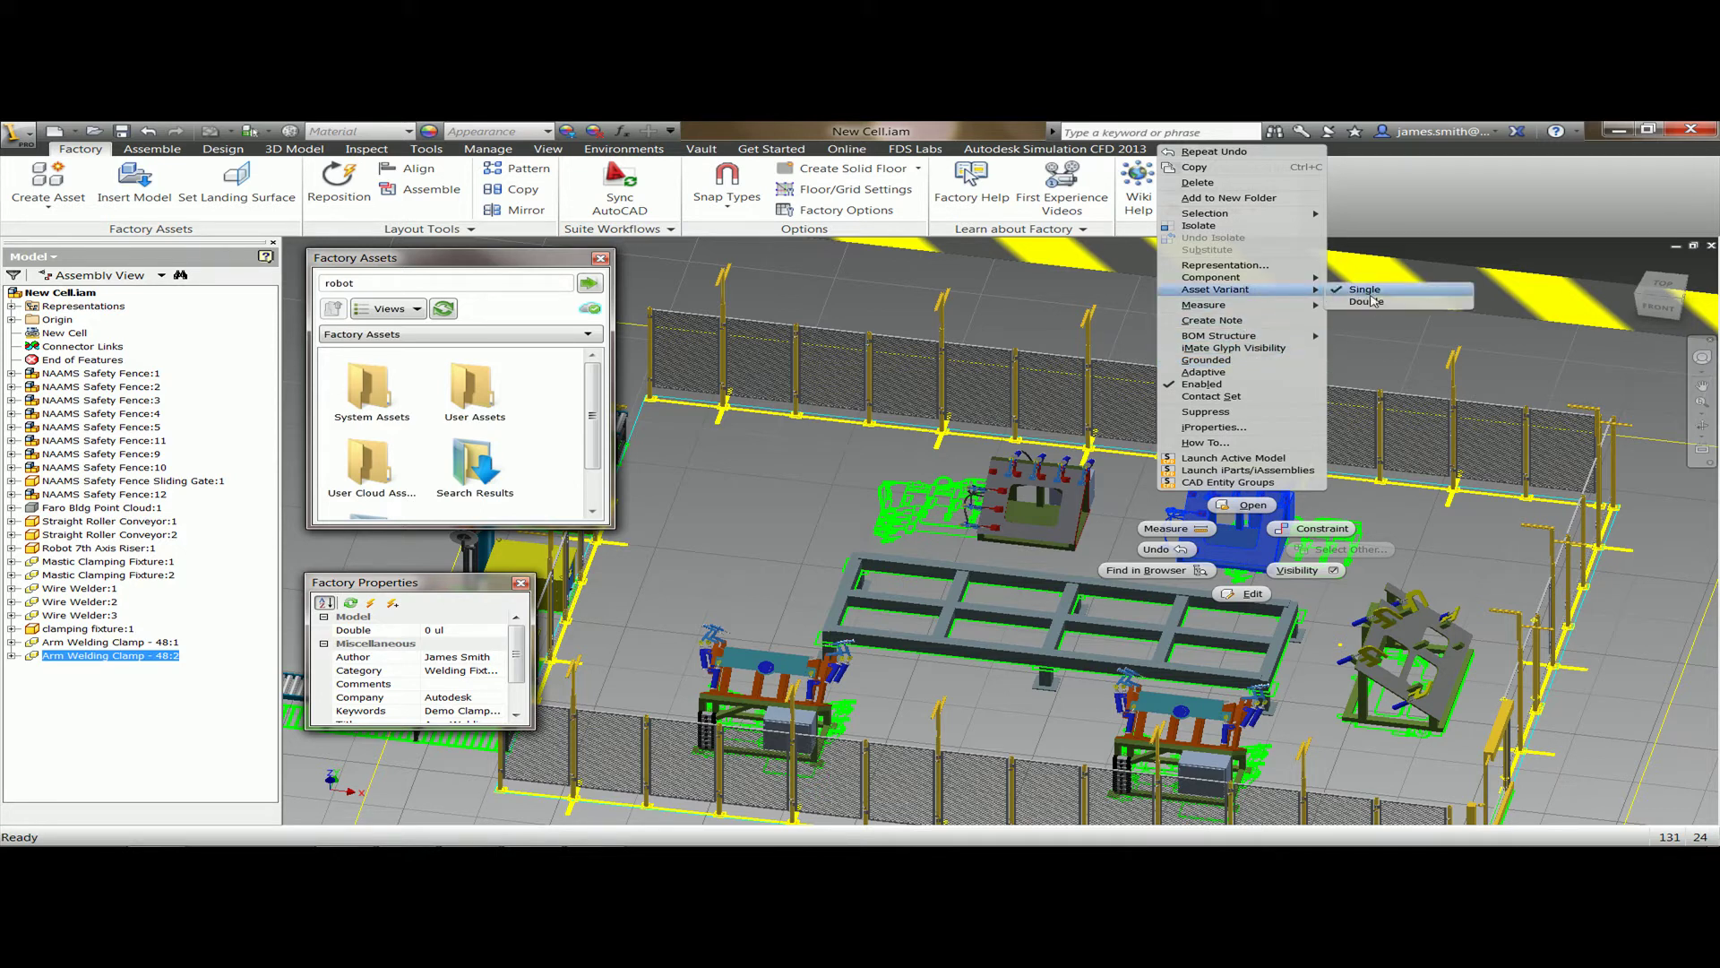
pyautogui.click(1368, 302)
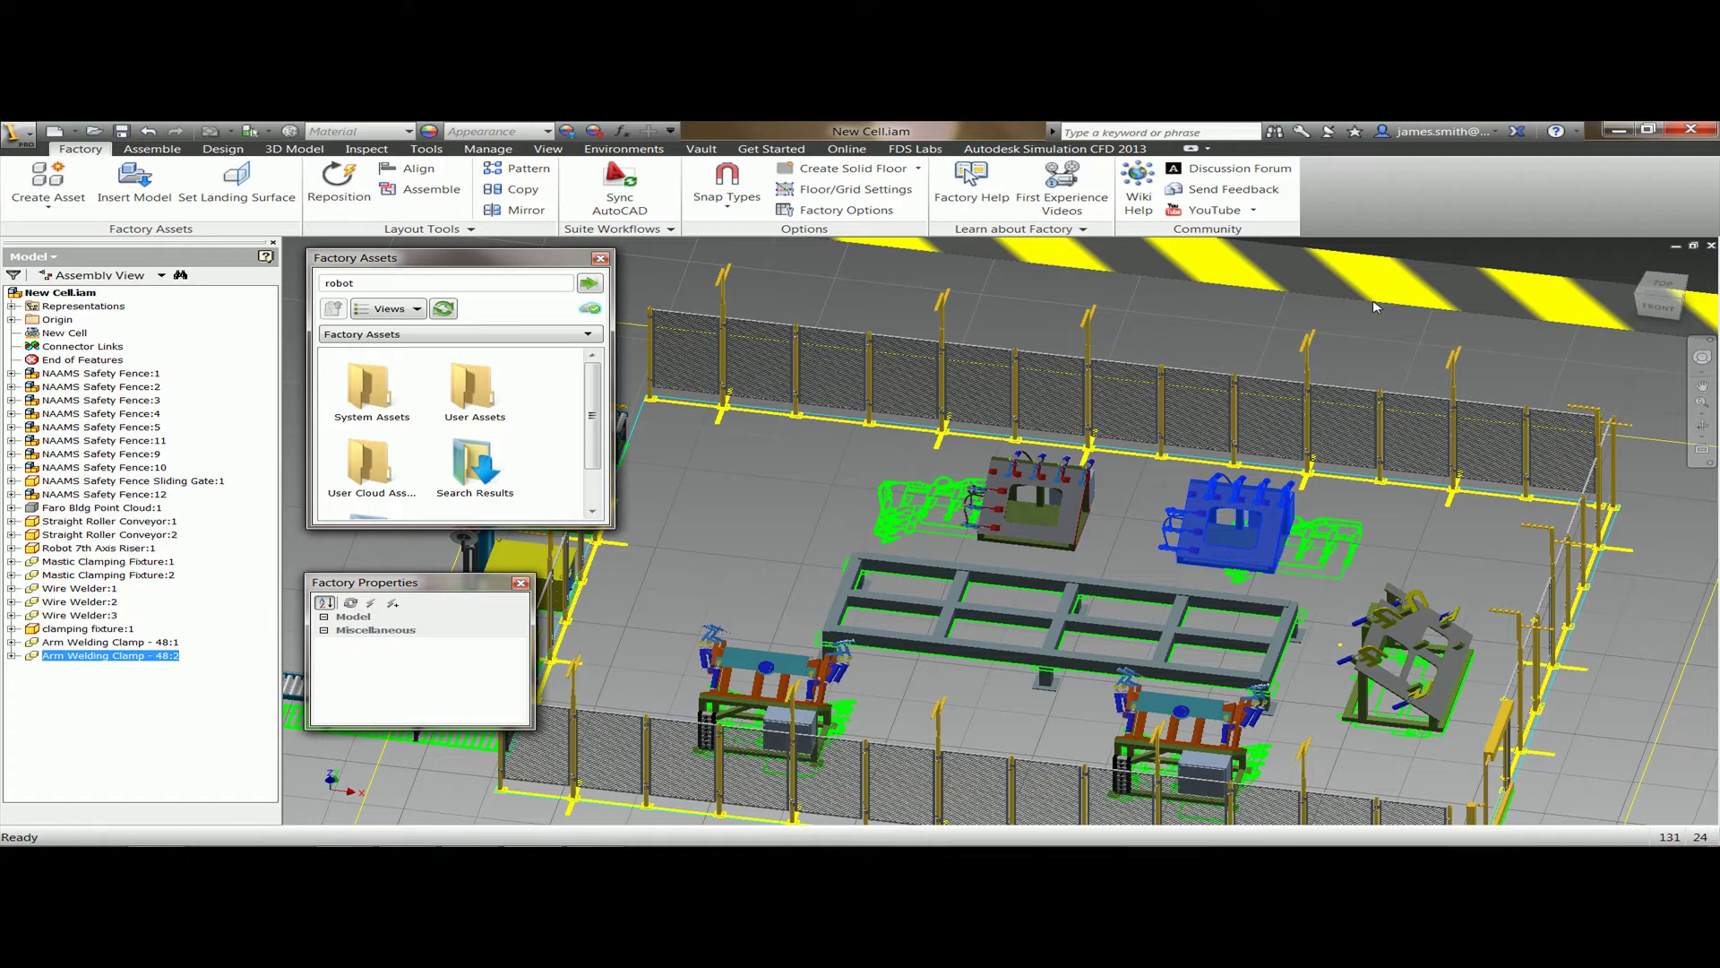
pyautogui.click(1454, 547)
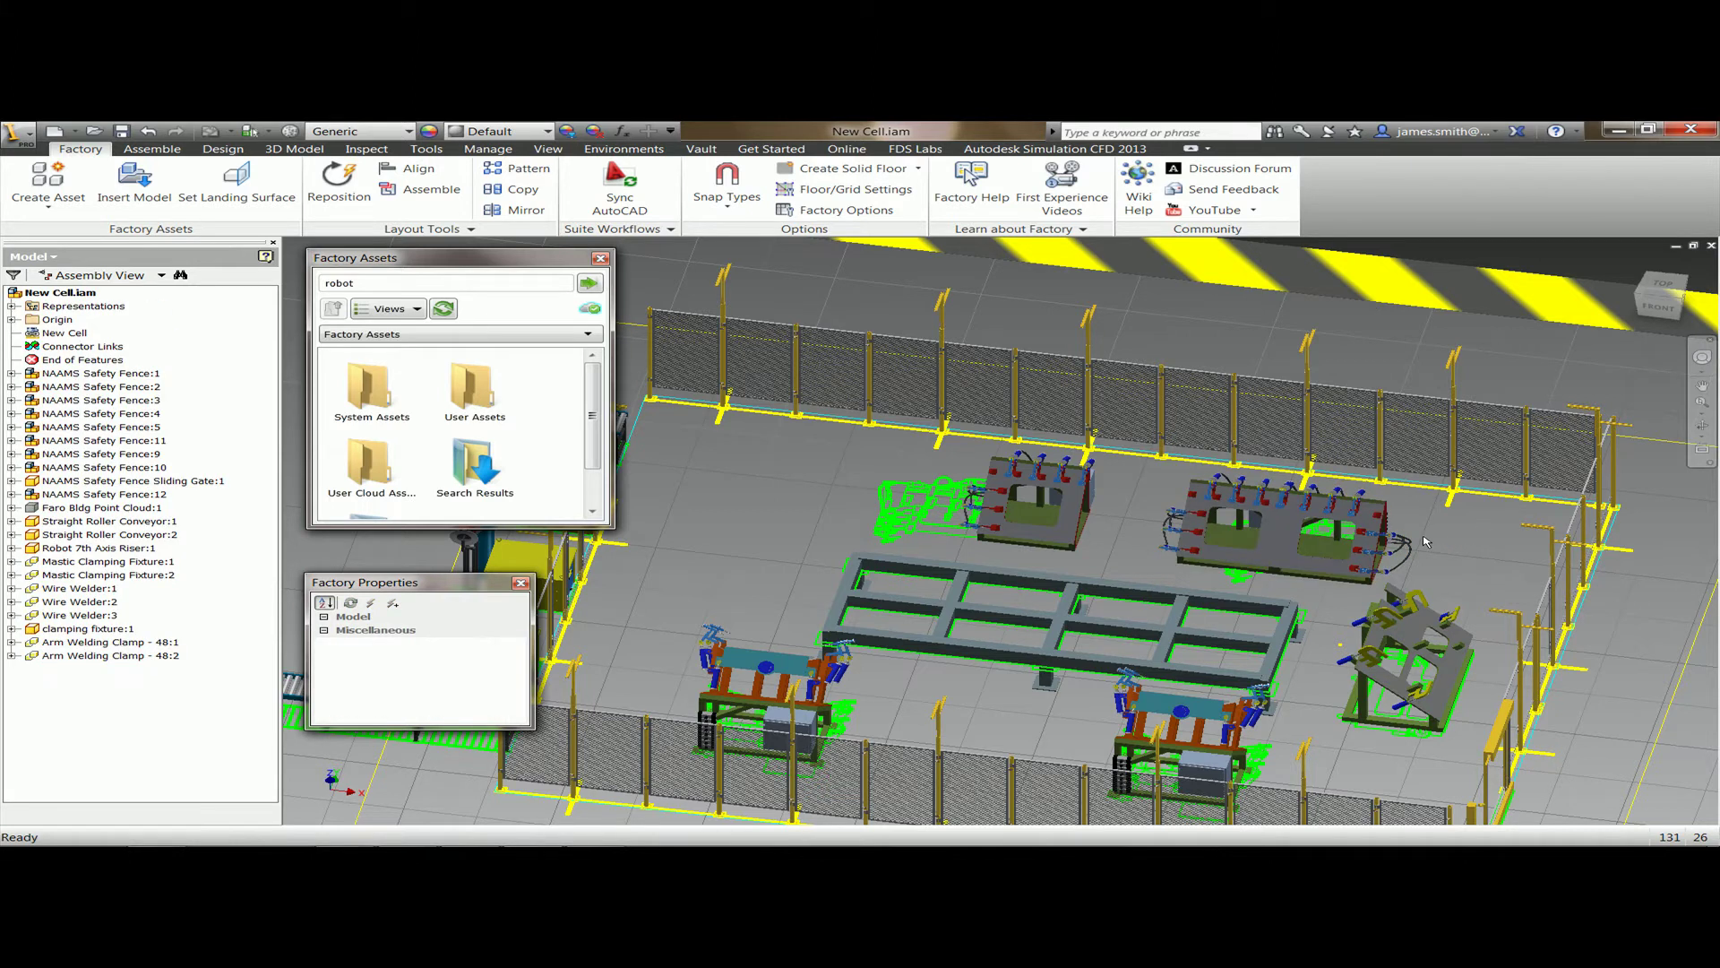
# Step: Orbit the view down to a lower, more frontal angle
pyautogui.press('F4')
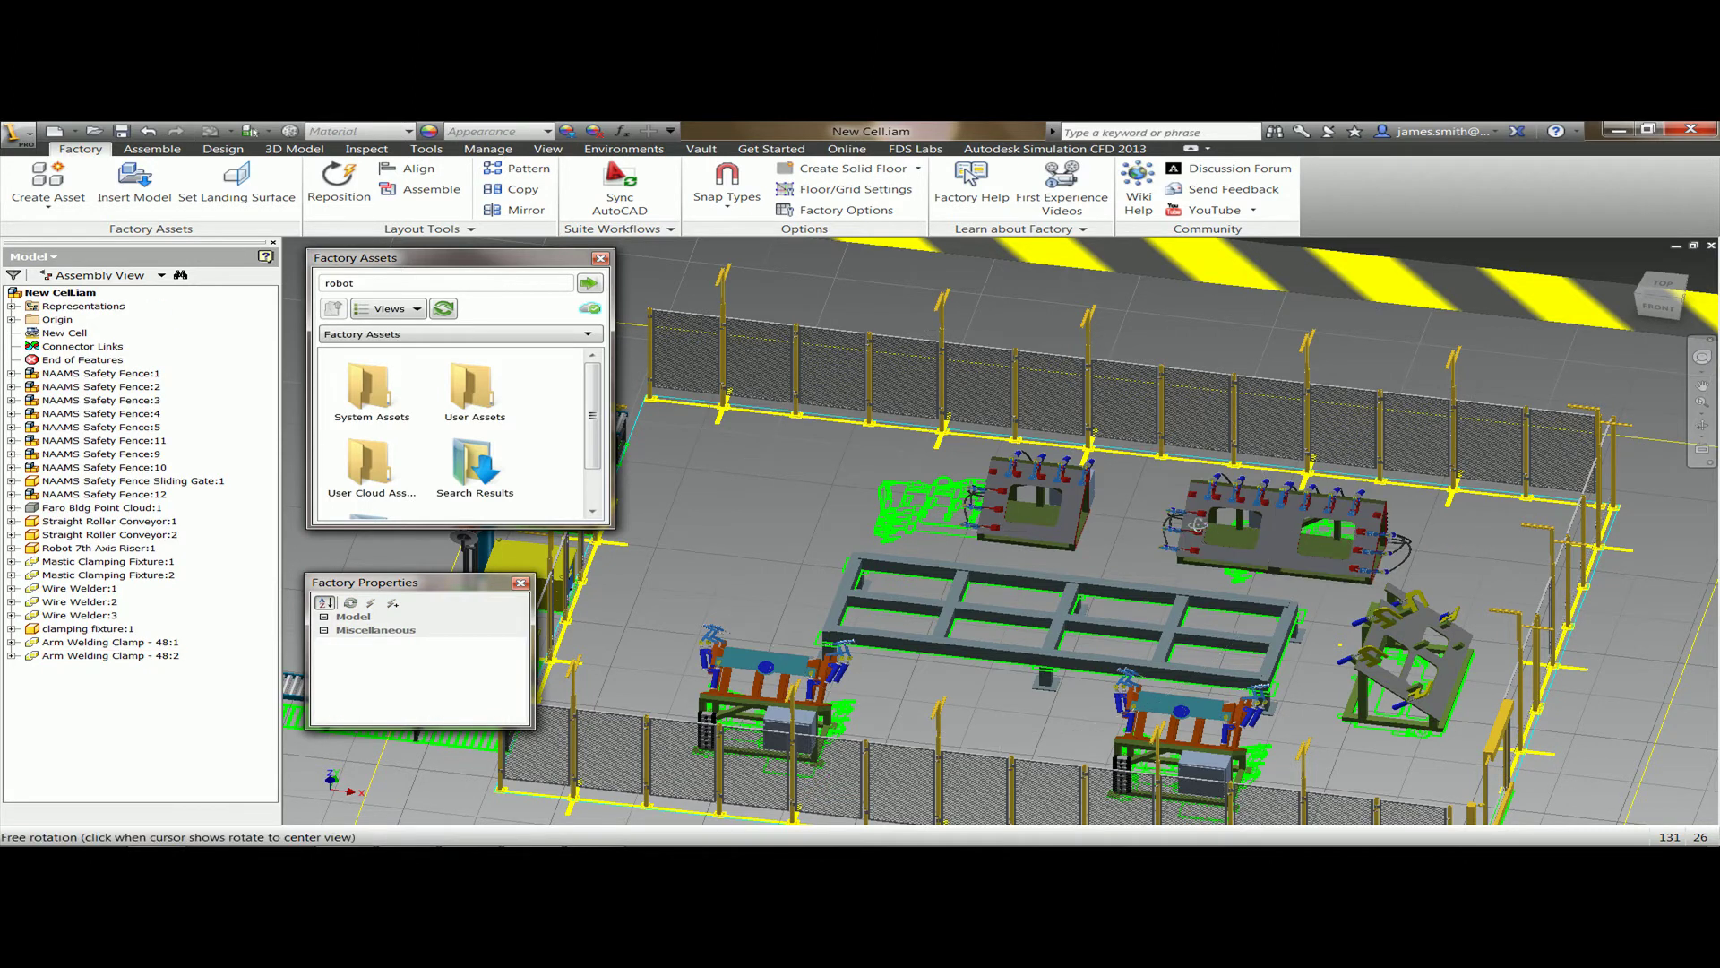
pyautogui.moveTo(1420, 545); pyautogui.dragTo(1148, 525)
pyautogui.press('Escape')
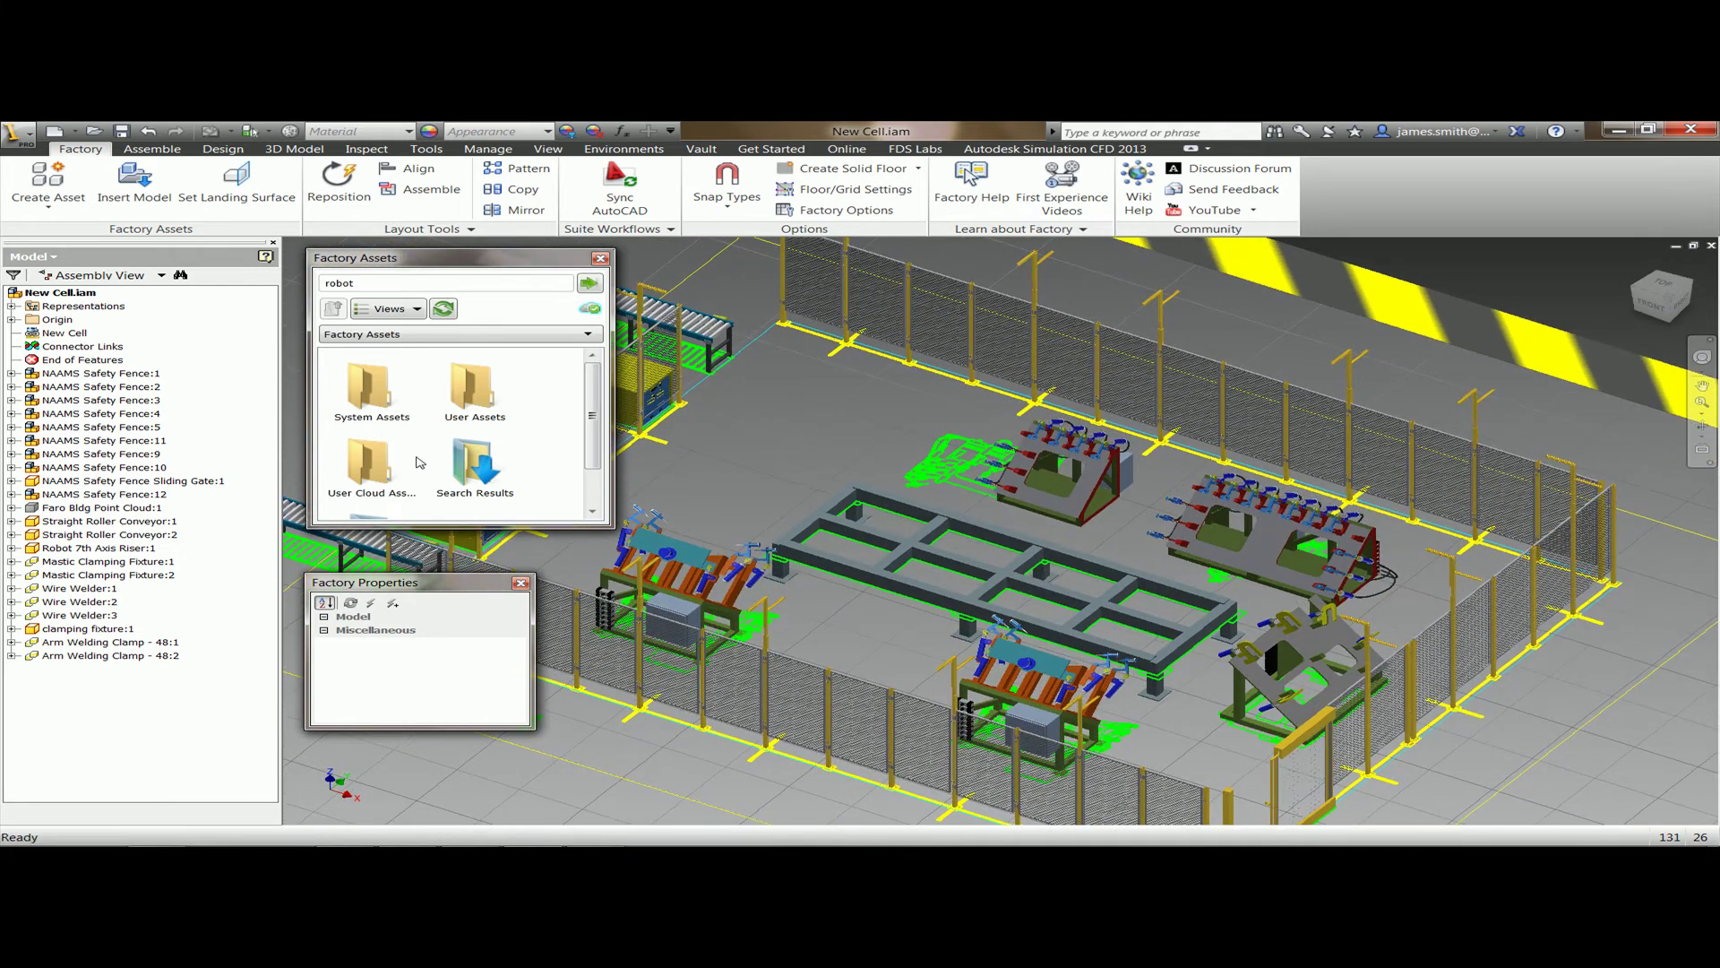
# Step: Place the Robot 7th Axis track from Favorites onto the central frame, 5588 mm long
pyautogui.click(332, 308)
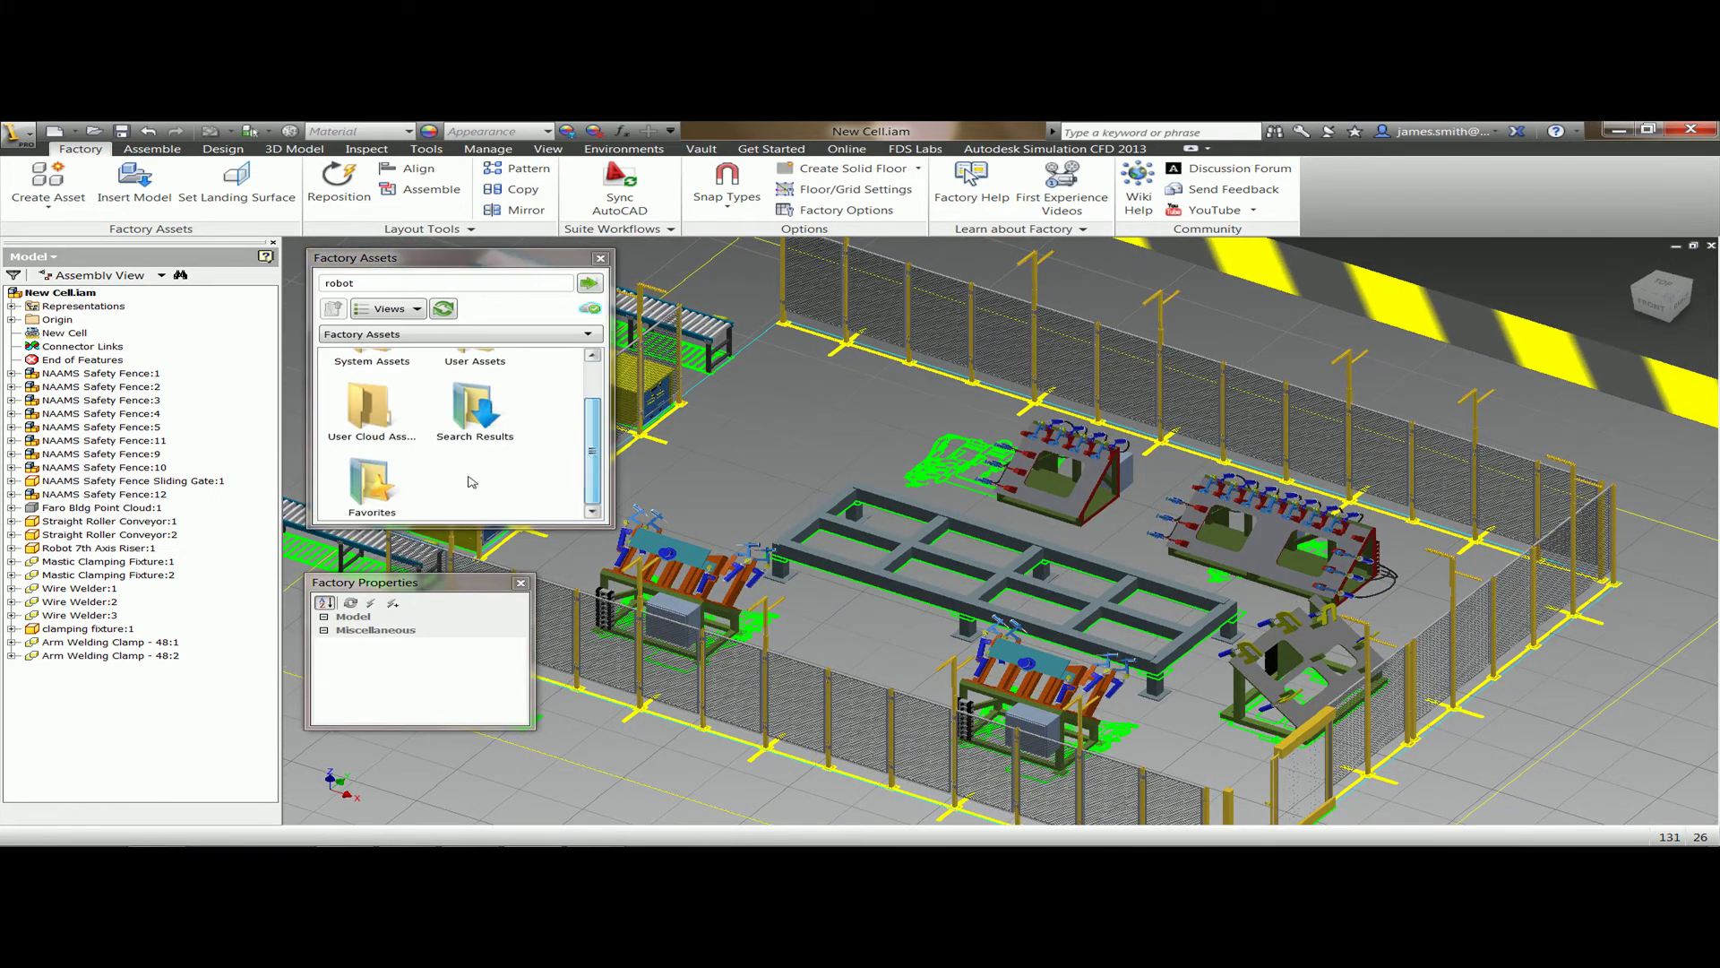
pyautogui.scroll(-2, 417, 448)
pyautogui.scroll(-2, 592, 458)
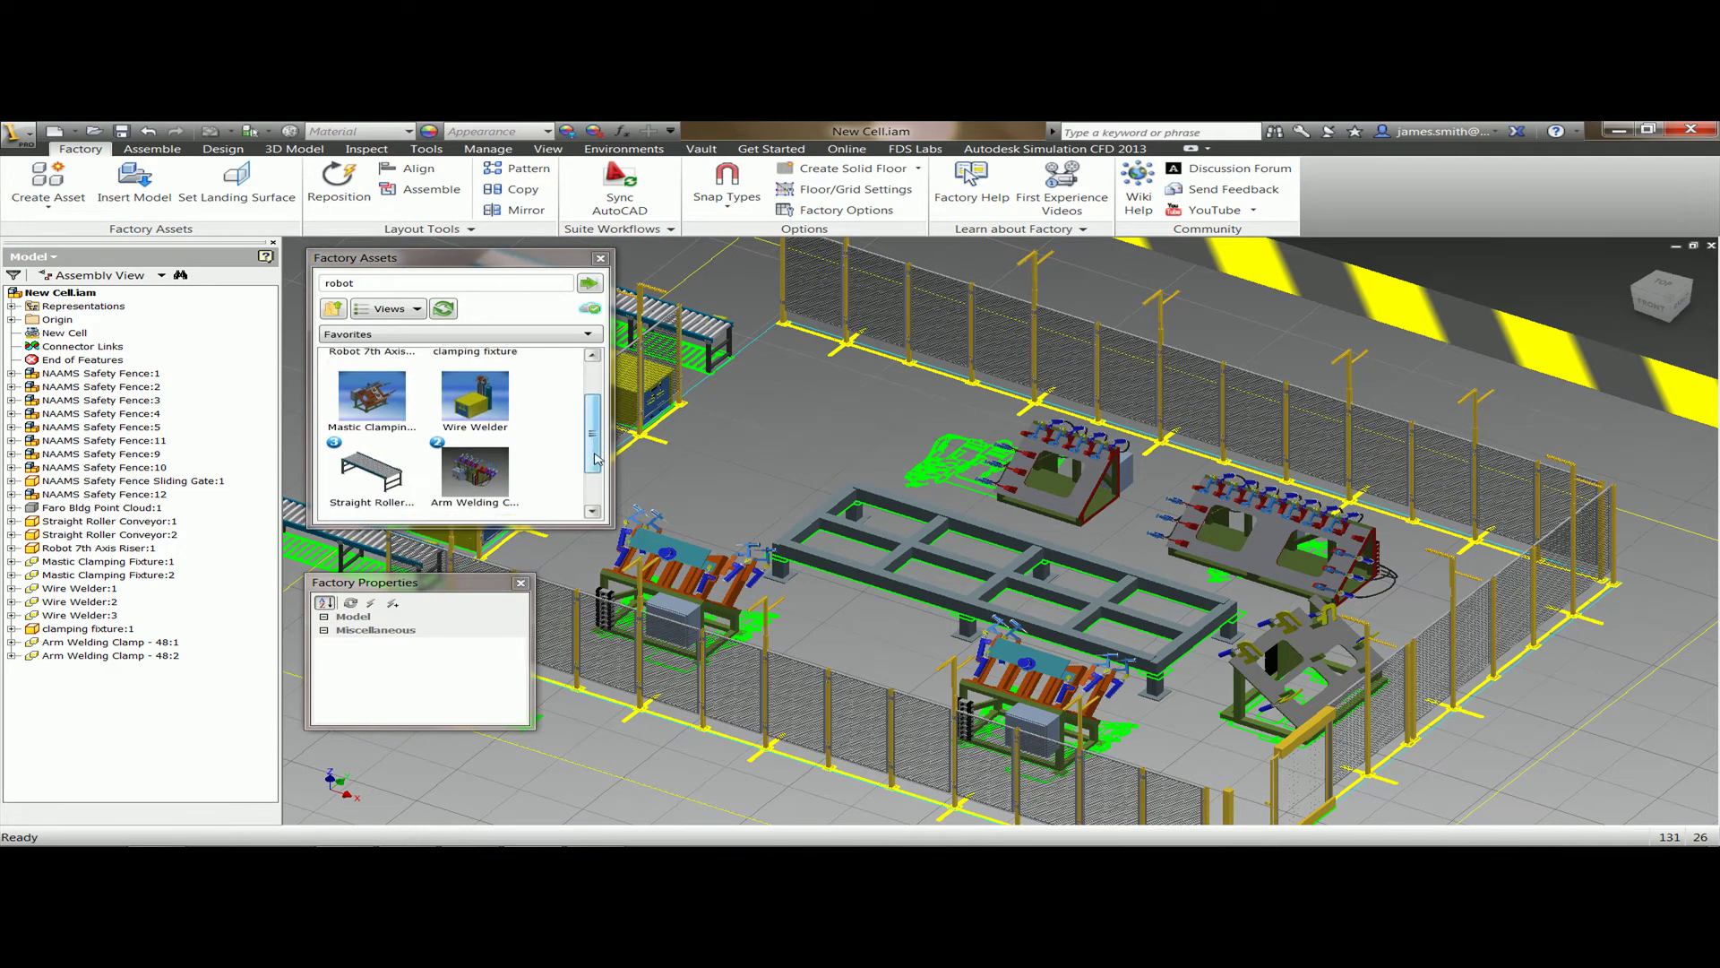
pyautogui.scroll(-1, 592, 459)
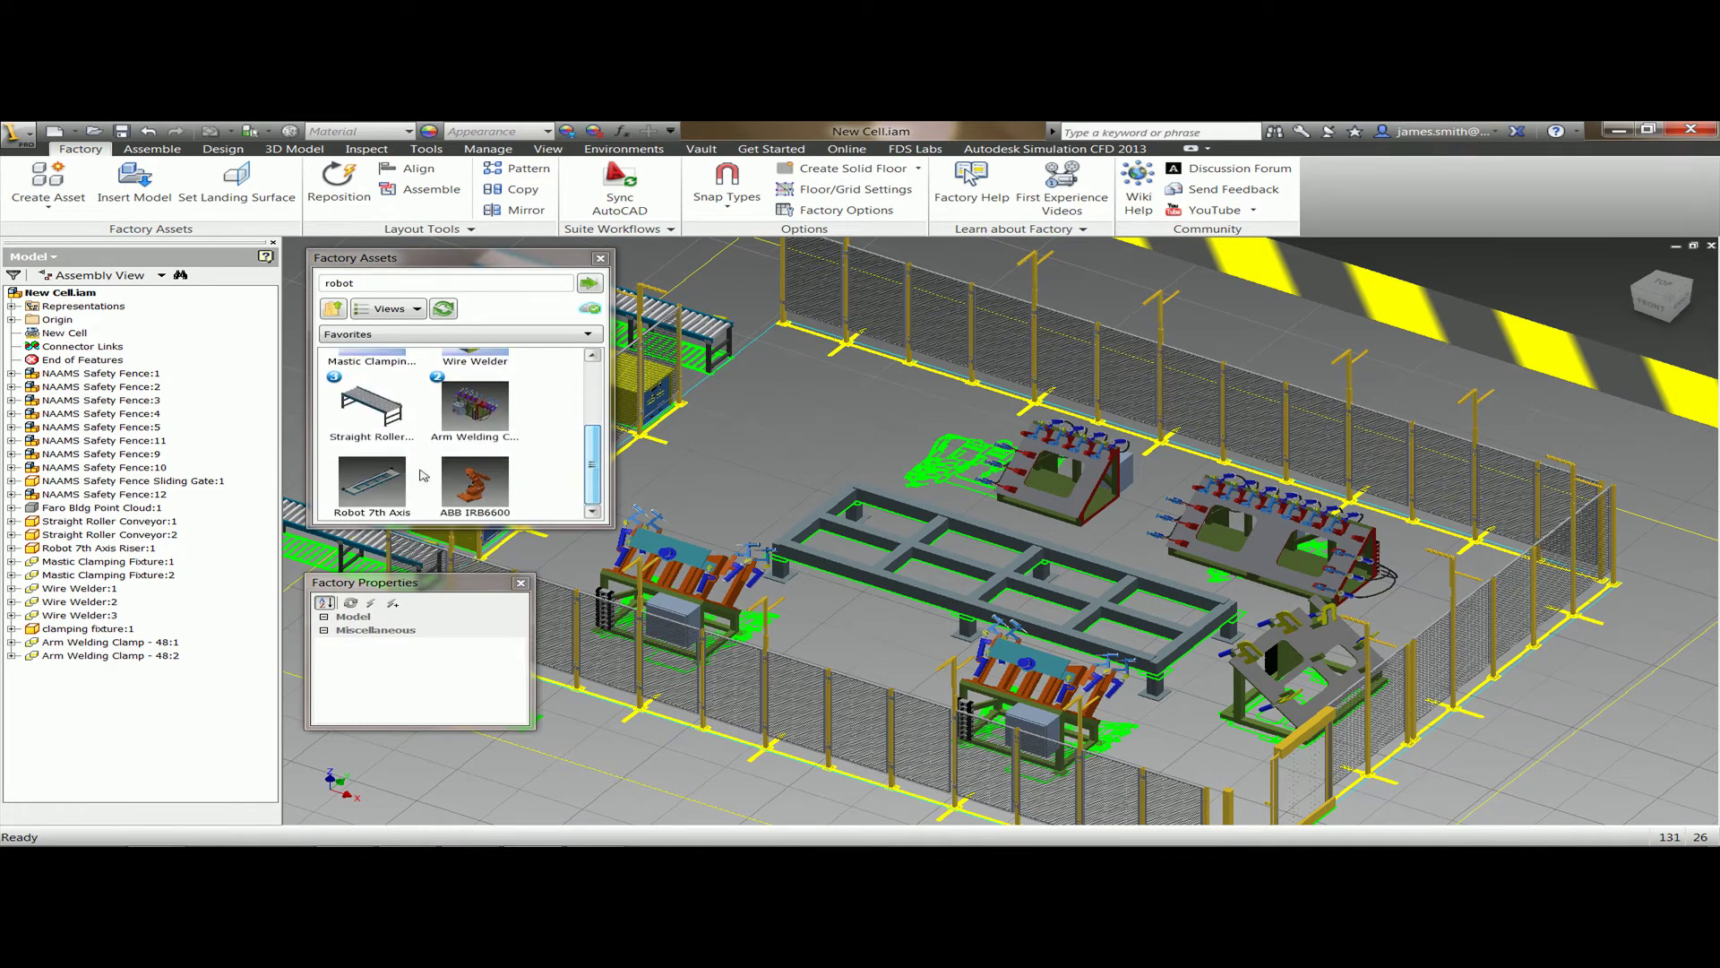
pyautogui.moveTo(364, 490)
pyautogui.moveTo(365, 484); pyautogui.dragTo(1007, 571)
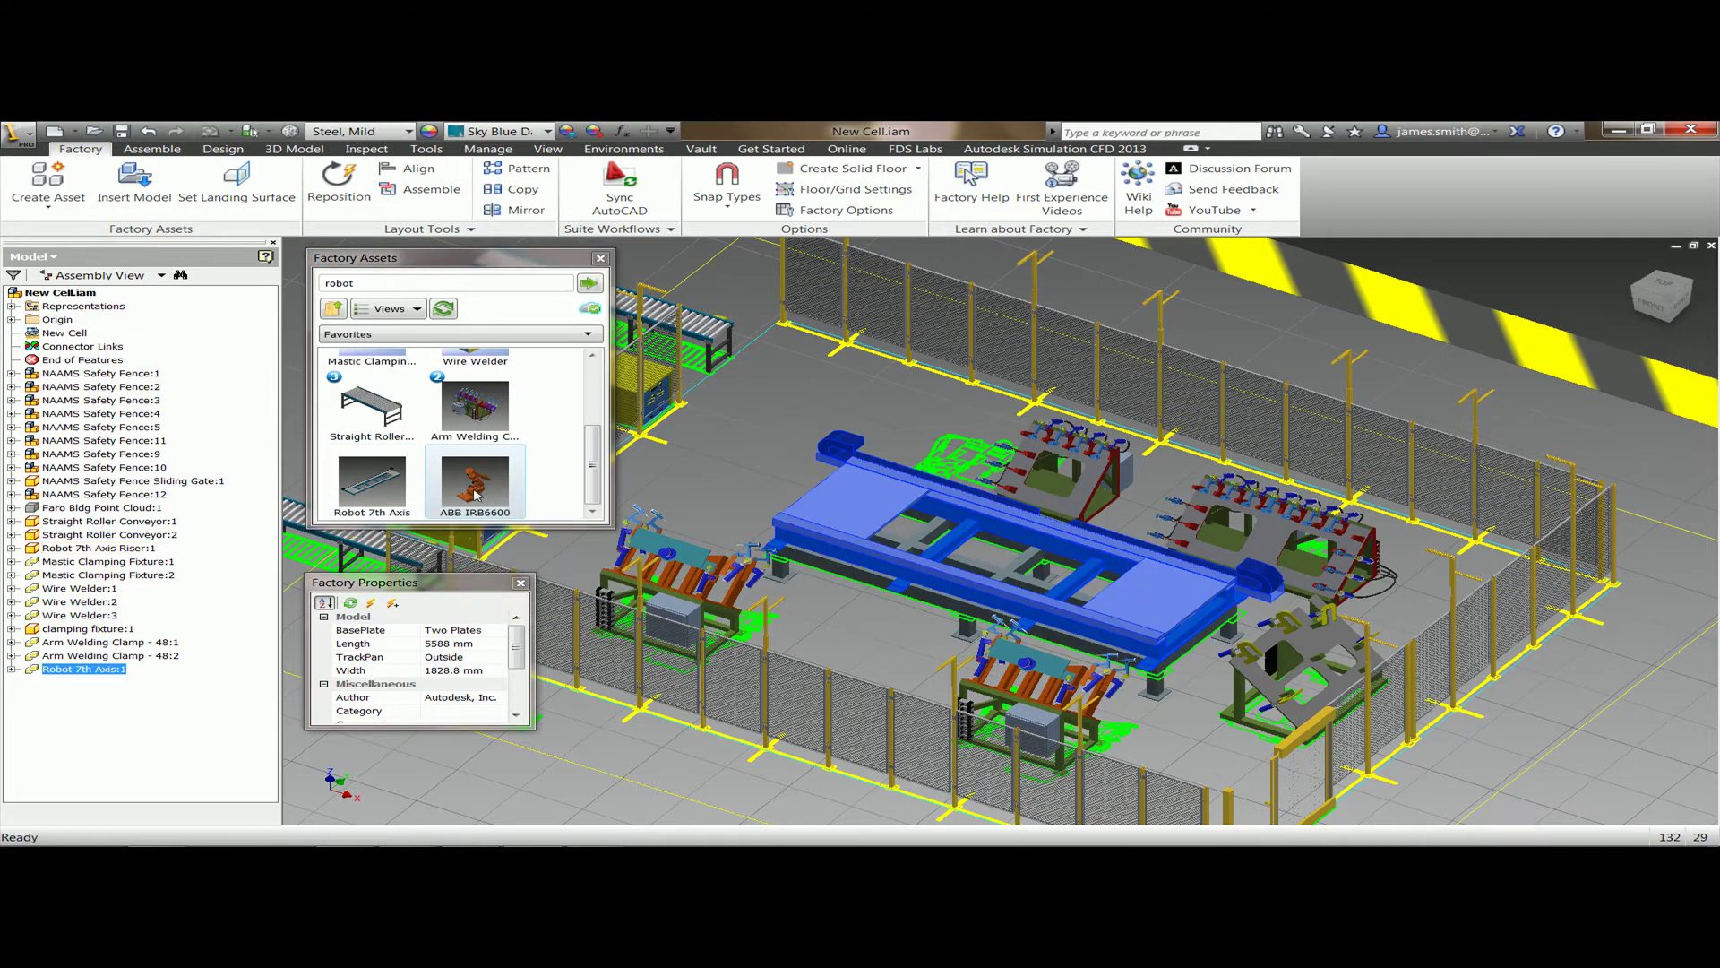
# Step: Place two ABB IRB6600 robots on the 7th-axis track, one at each end
pyautogui.moveTo(485, 490); pyautogui.dragTo(847, 524)
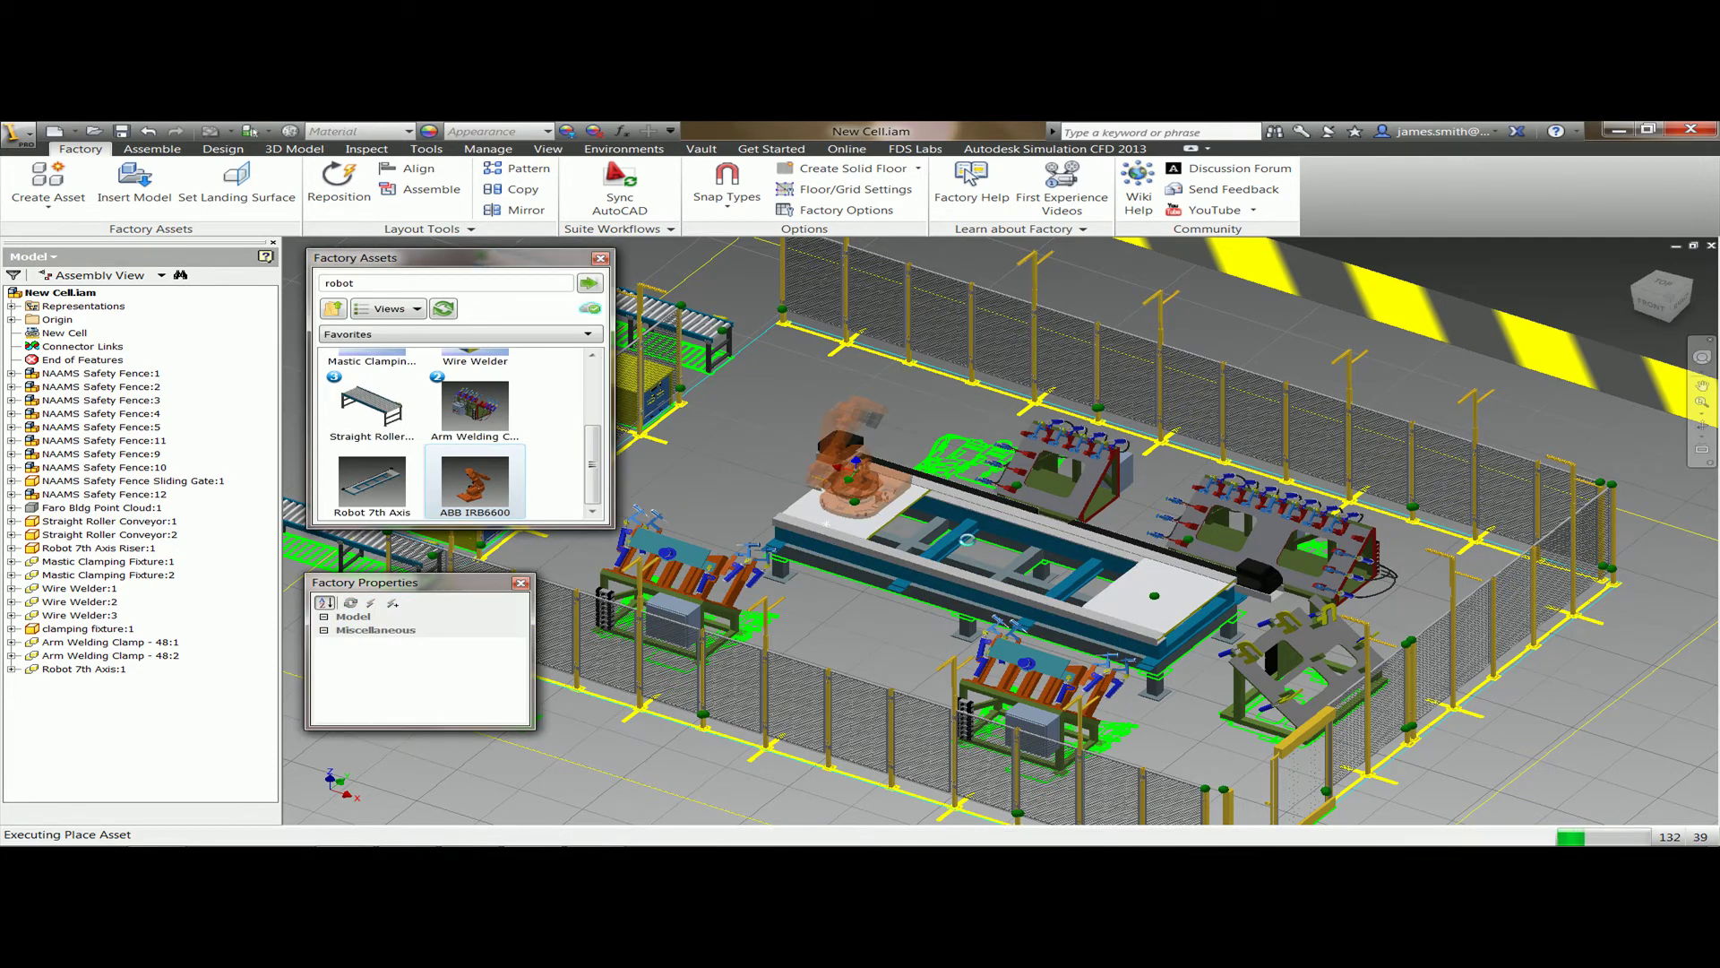
pyautogui.click(1147, 625)
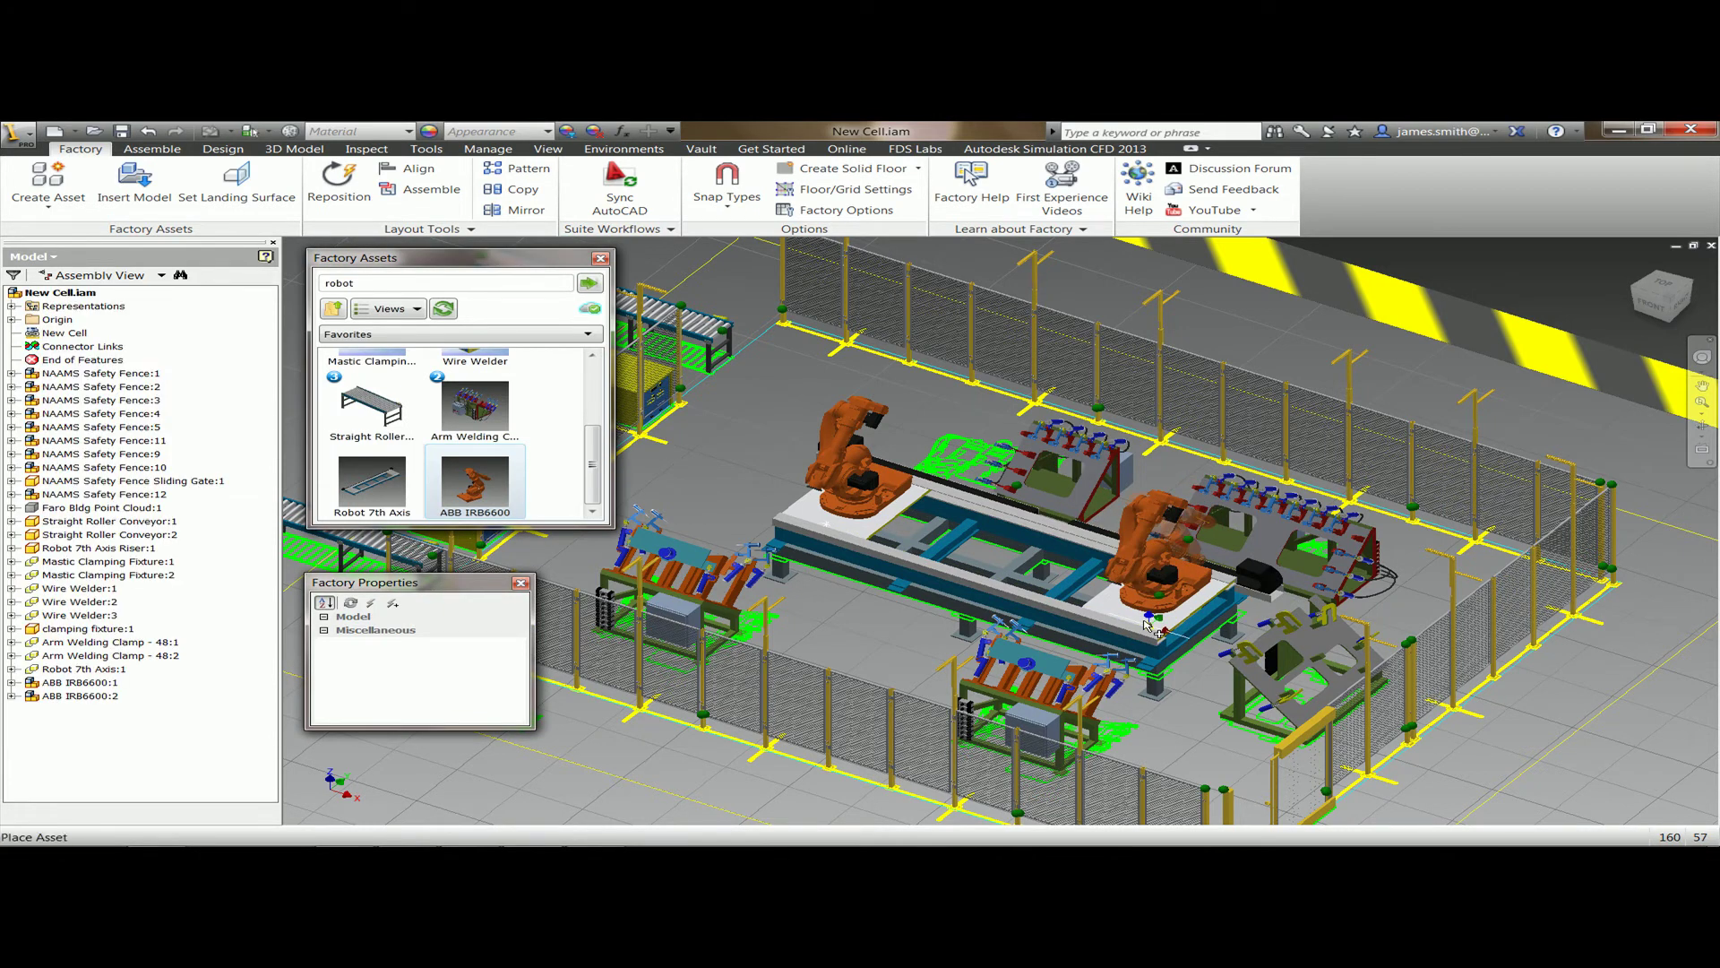
pyautogui.press('Escape')
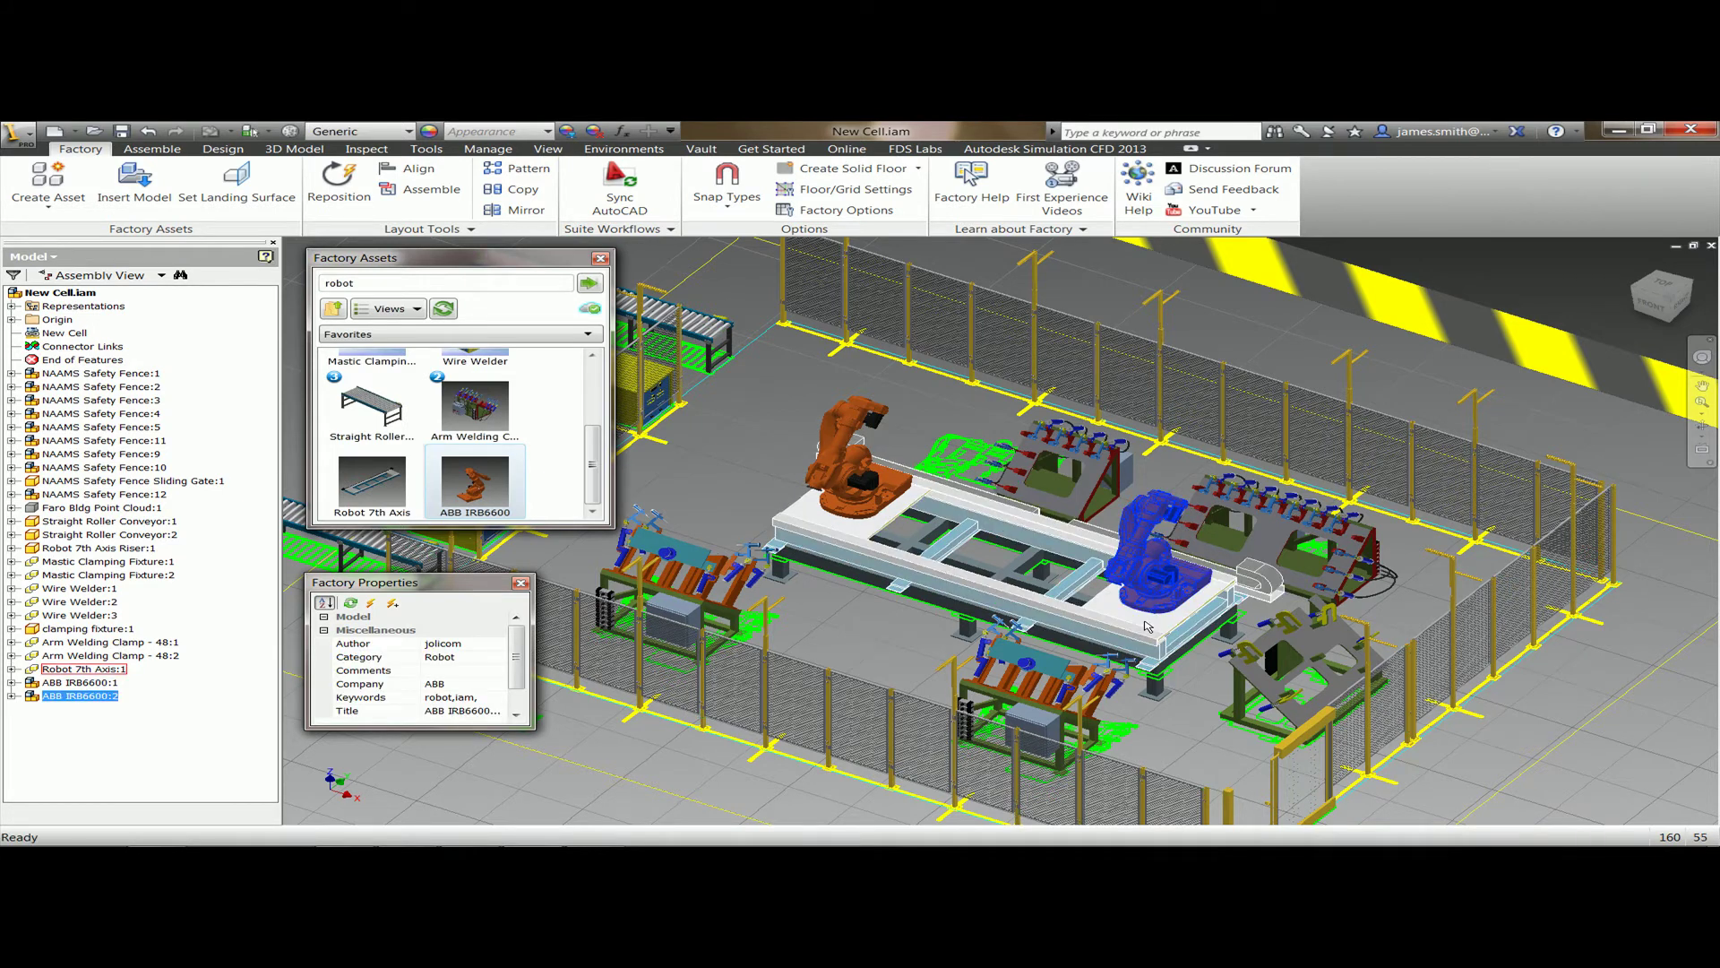
pyautogui.click(1245, 676)
pyautogui.scroll(-5, 1218, 562)
pyautogui.scroll(2, 1219, 567)
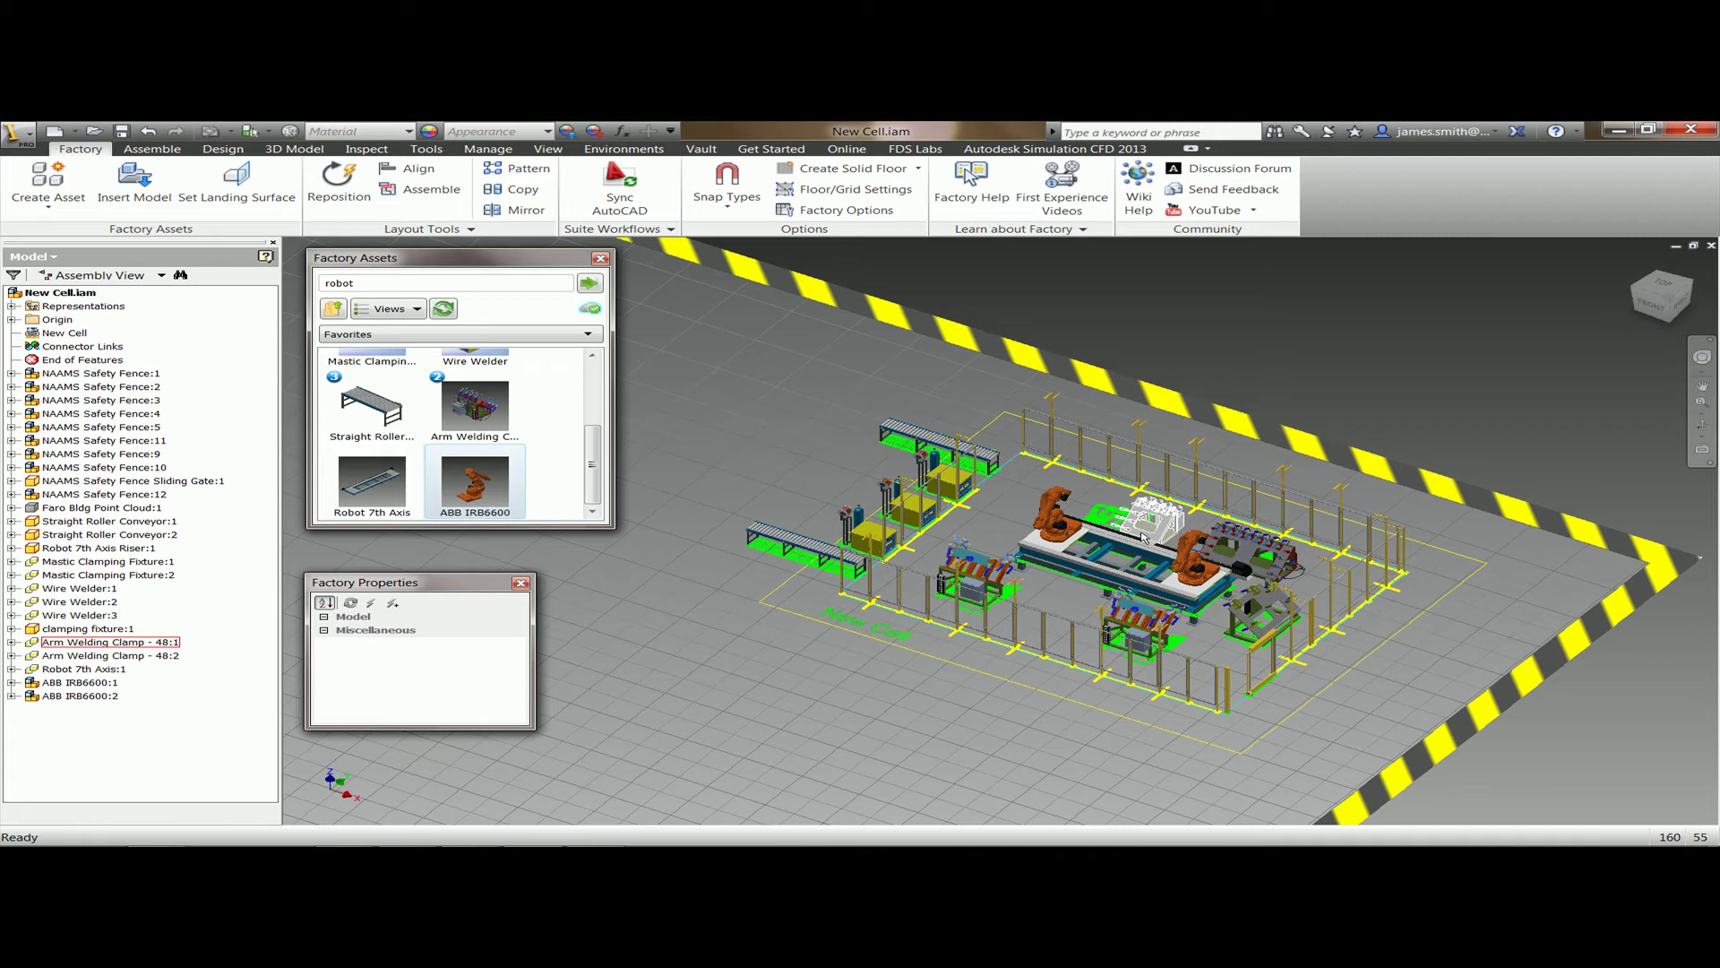
# Step: From a near-front view, start Sync AutoCAD and save the assembly files when prompted
pyautogui.keyDown('shift'); pyautogui.moveTo(1144, 539); pyautogui.dragTo(1258, 640, button='middle'); pyautogui.keyUp('shift')
pyautogui.scroll(2, 1133, 781)
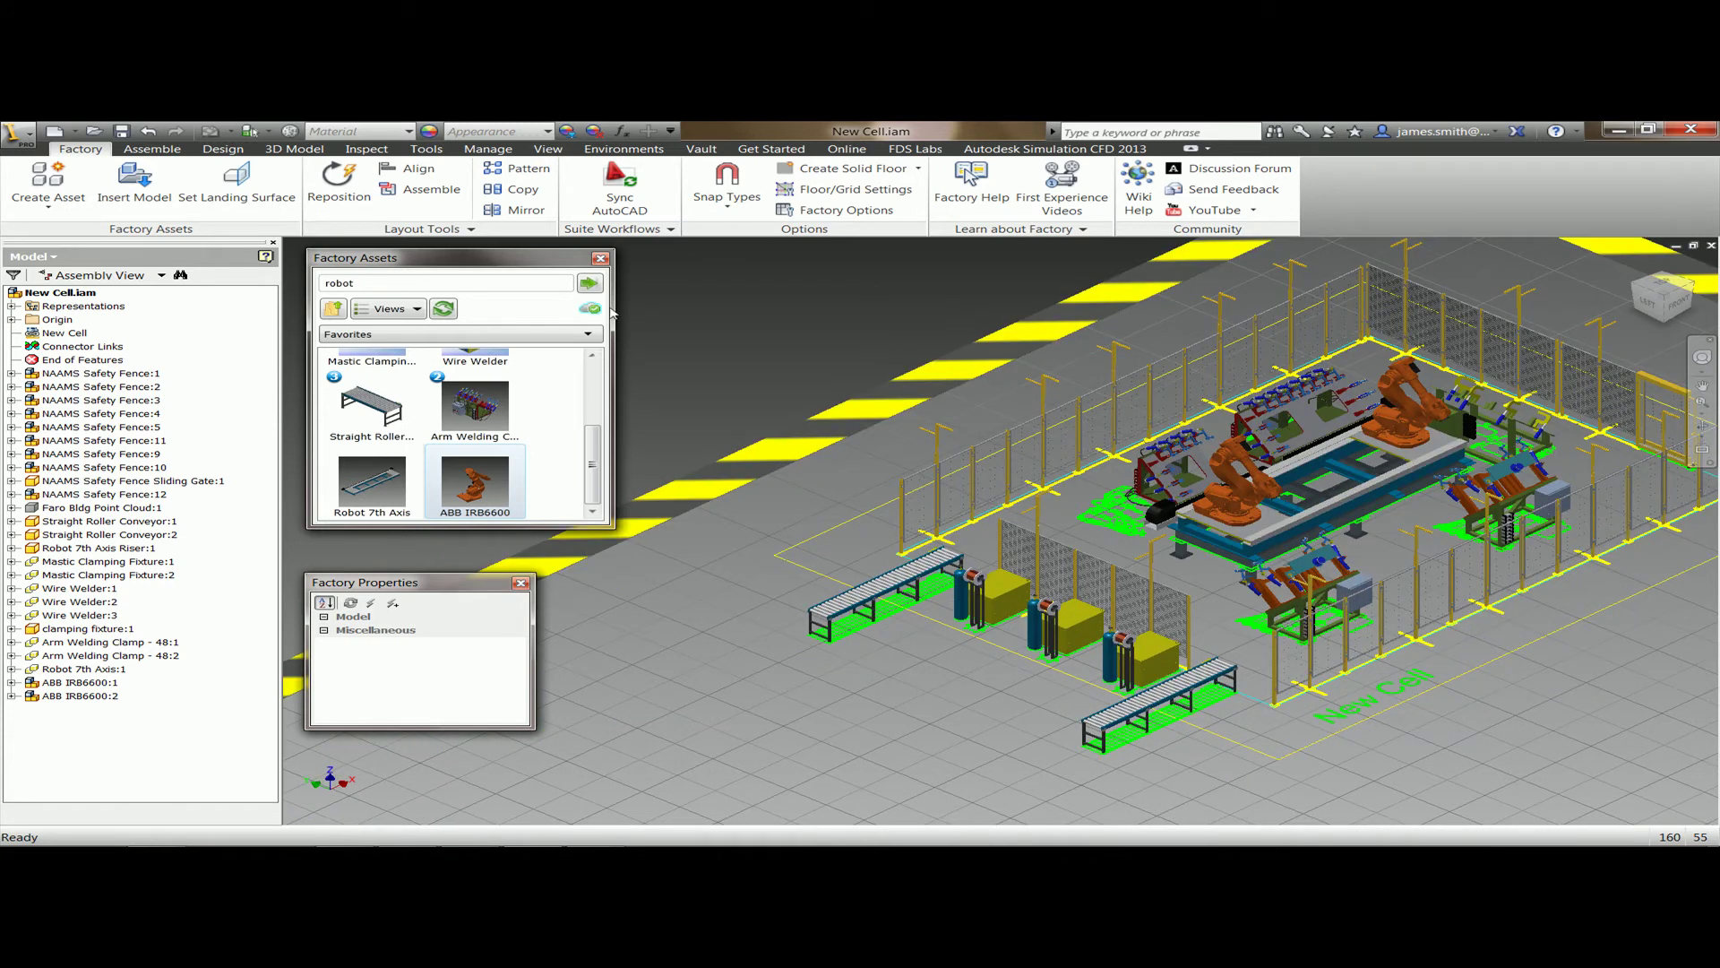
pyautogui.click(622, 200)
pyautogui.click(959, 550)
pyautogui.click(969, 435)
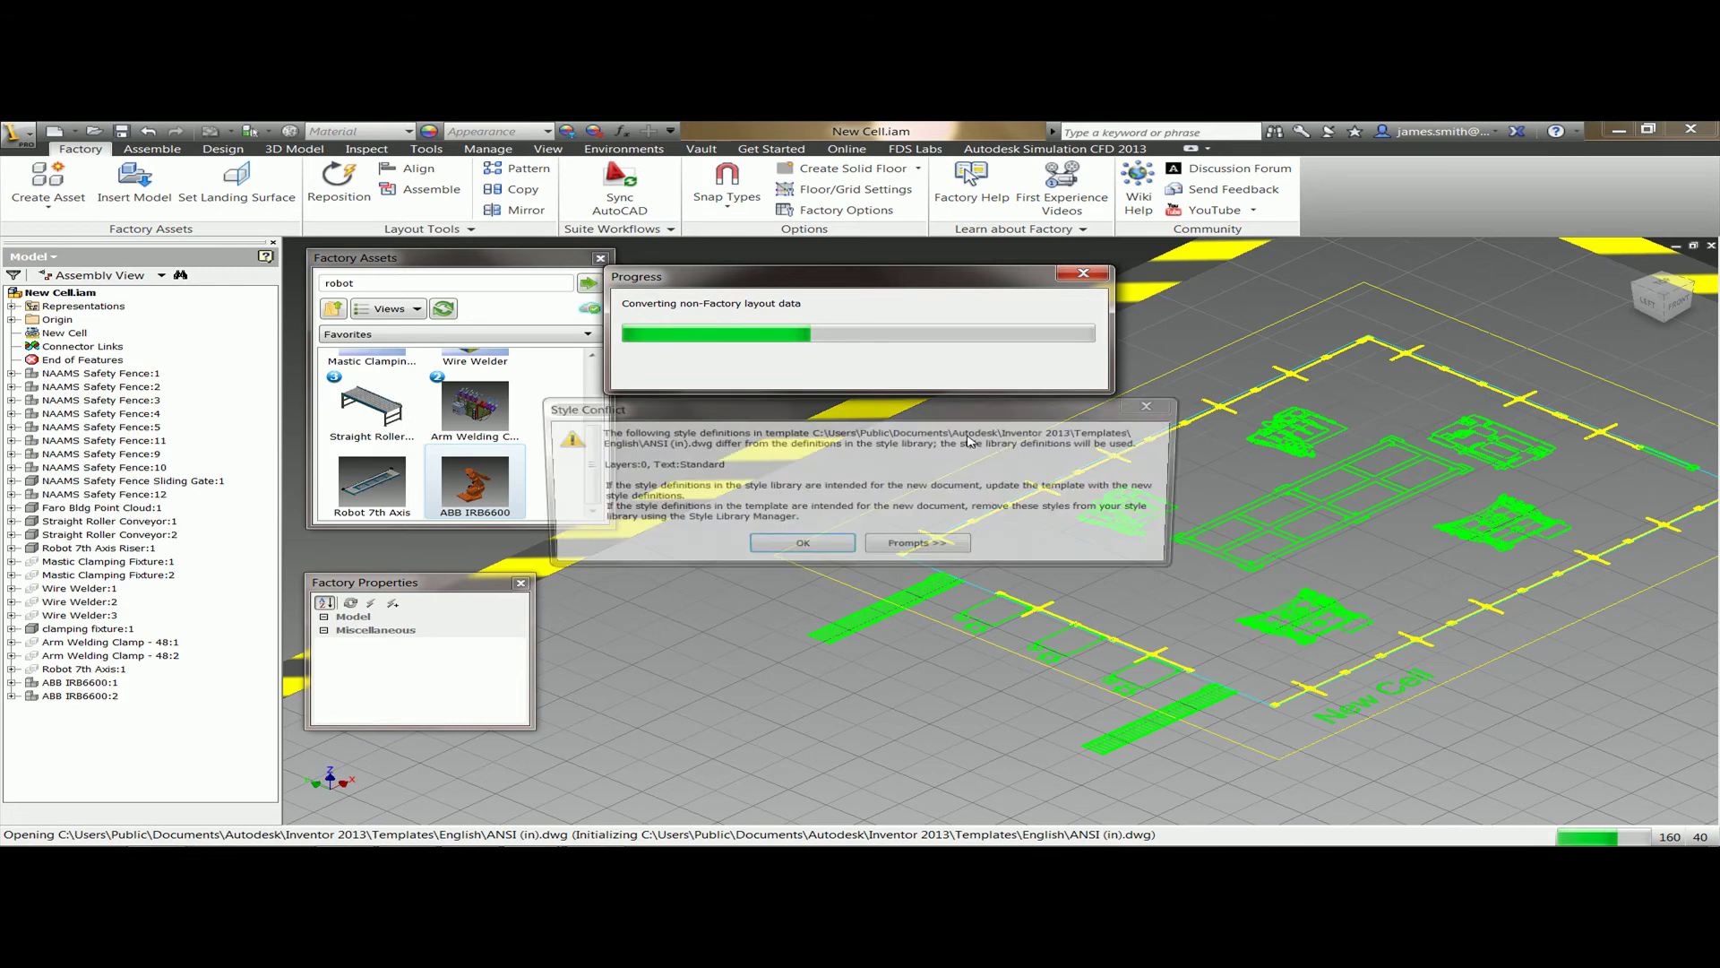
# Step: Dismiss both ANSI (in).dwg style conflict warnings and open New Cell.dwg in AutoCAD
pyautogui.click(781, 545)
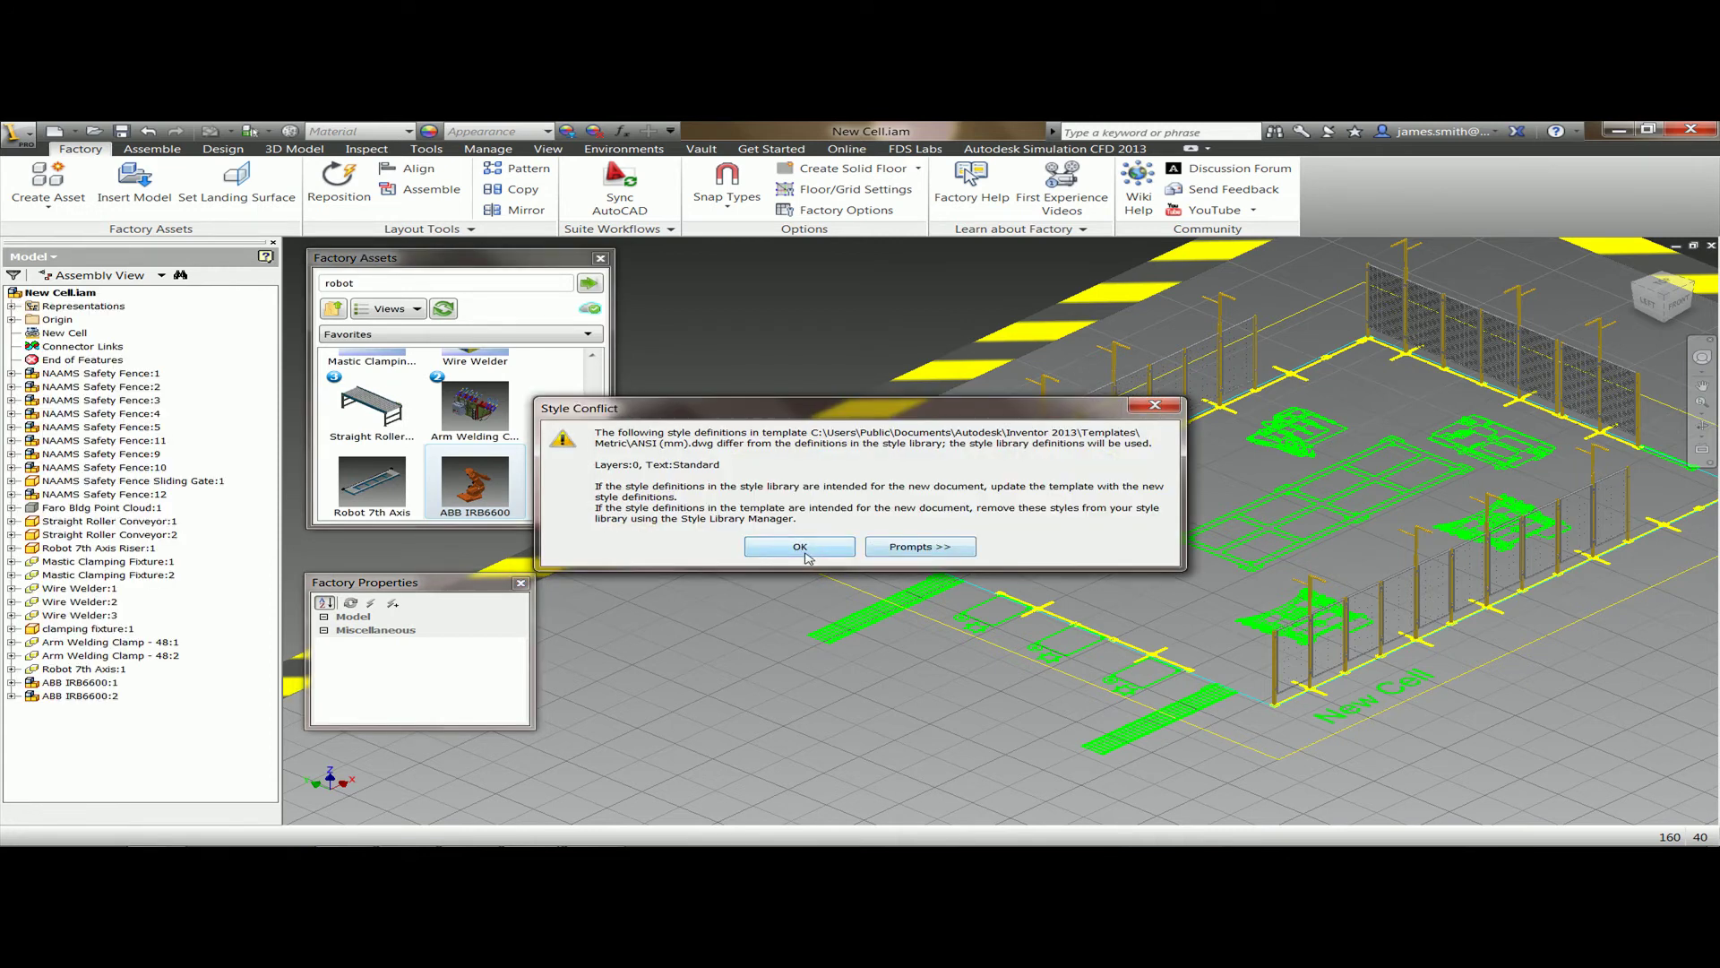
pyautogui.click(804, 555)
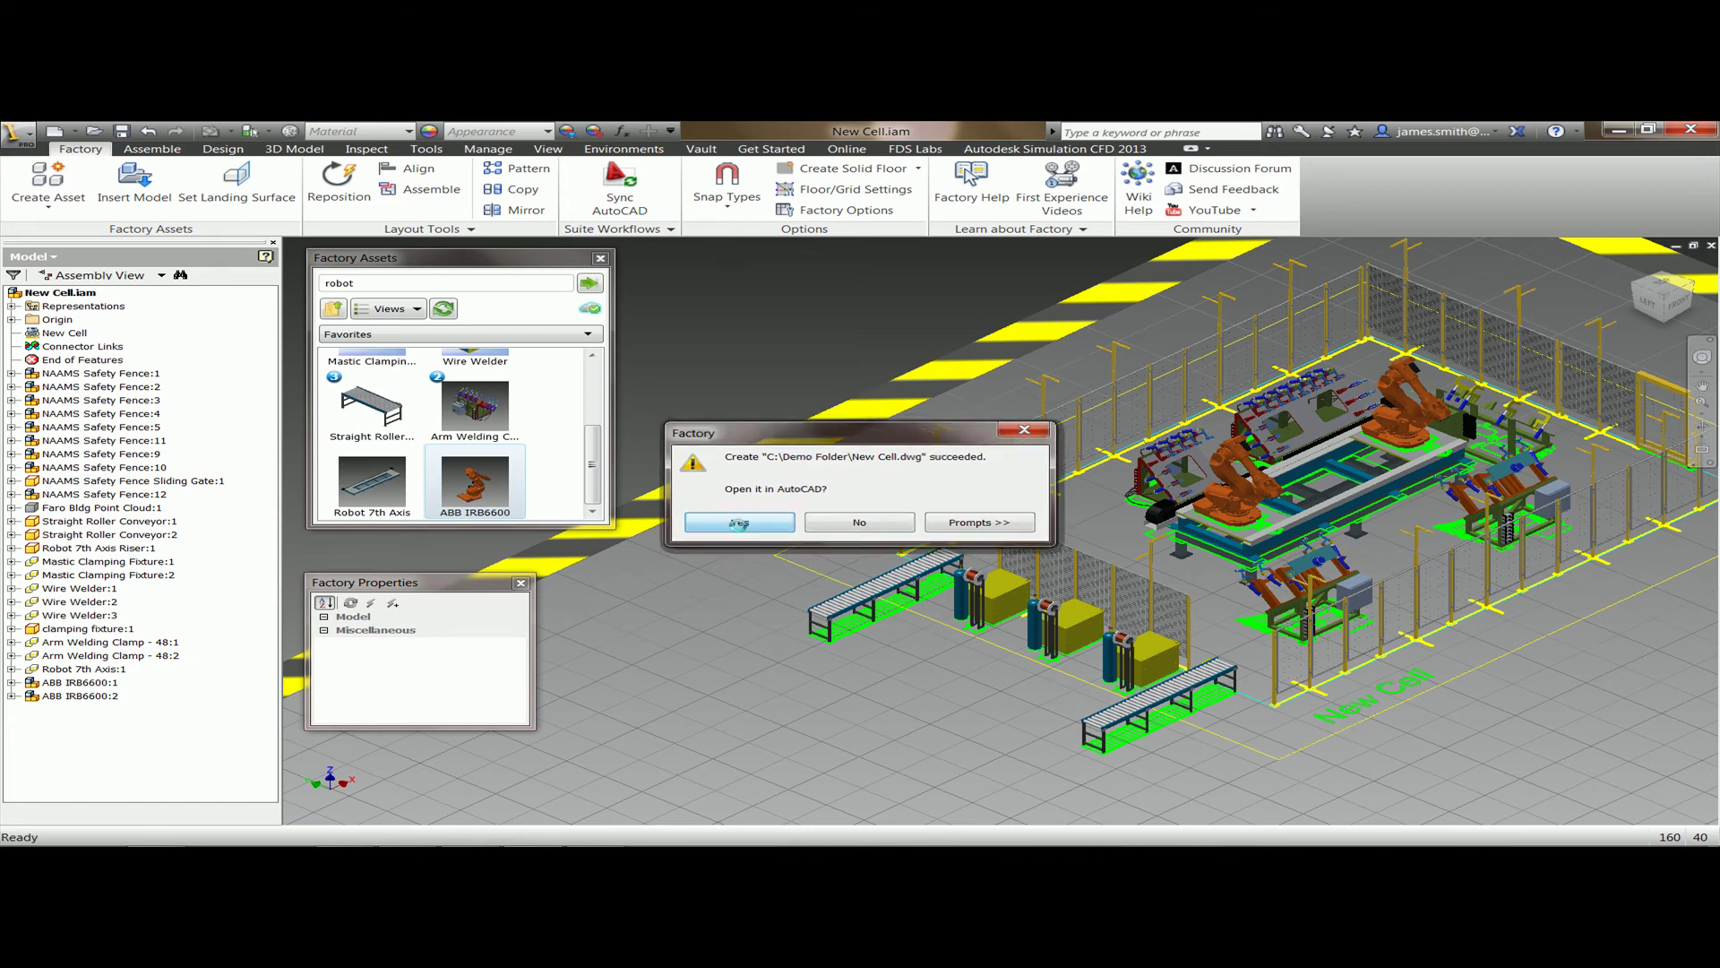
pyautogui.click(740, 523)
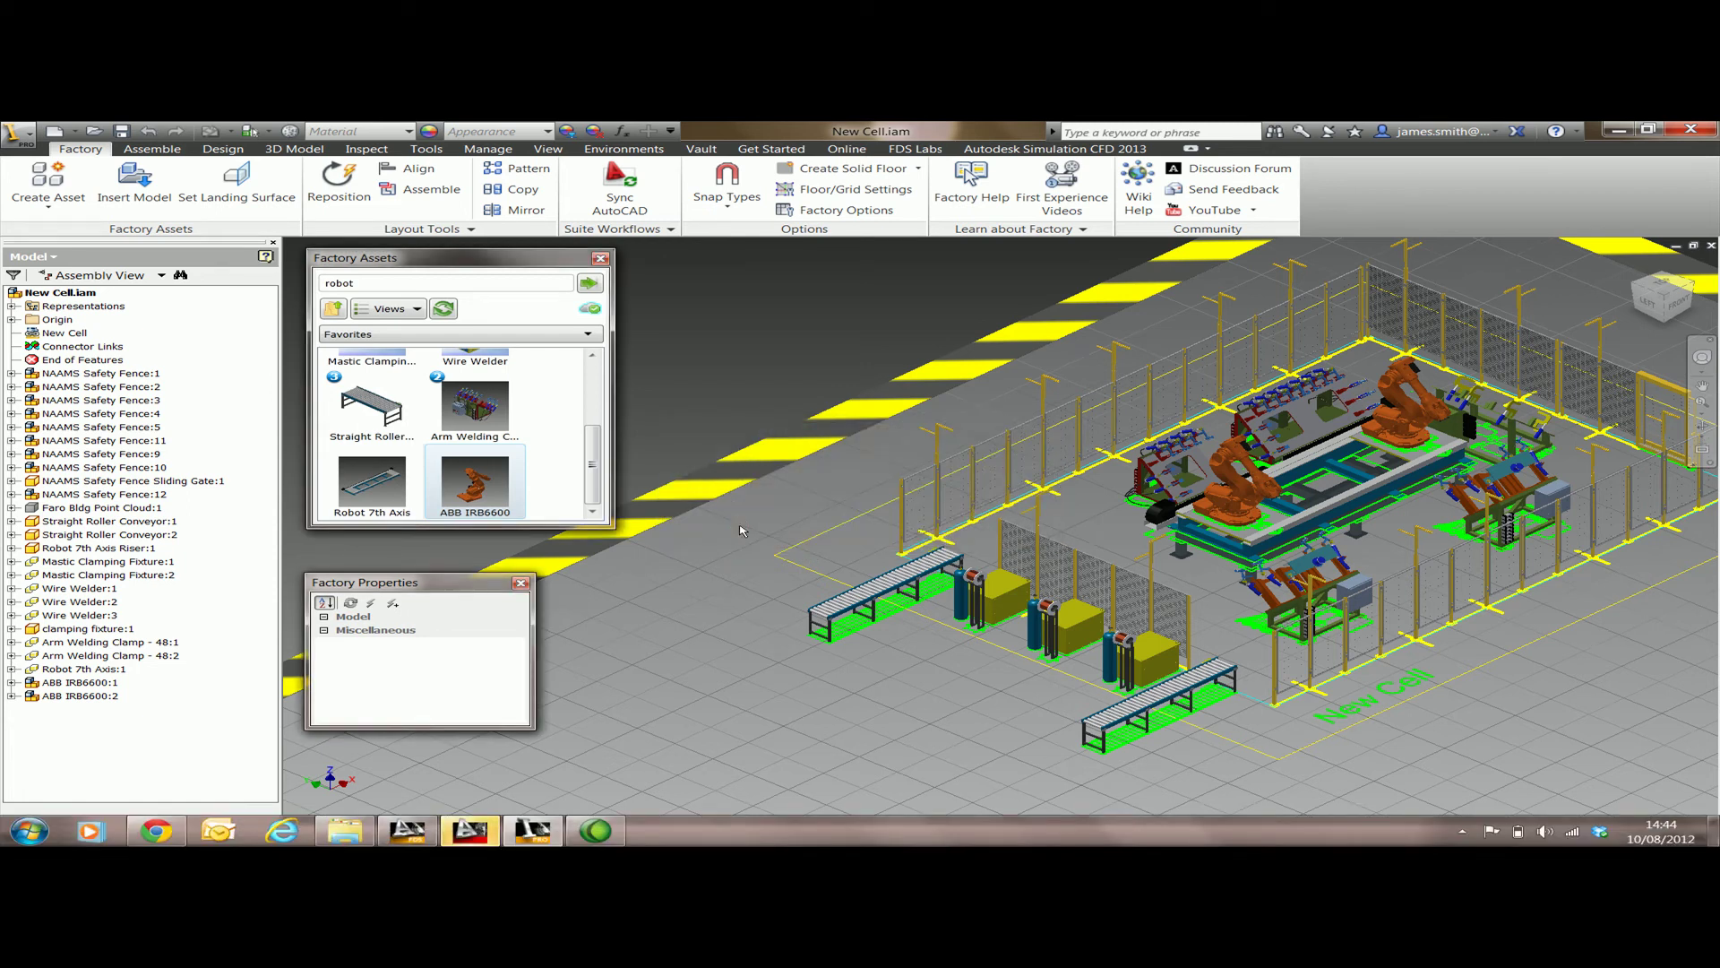
# Step: Bring AutoCAD to the front and zoom onto the New Cell top-down plan
pyautogui.click(482, 838)
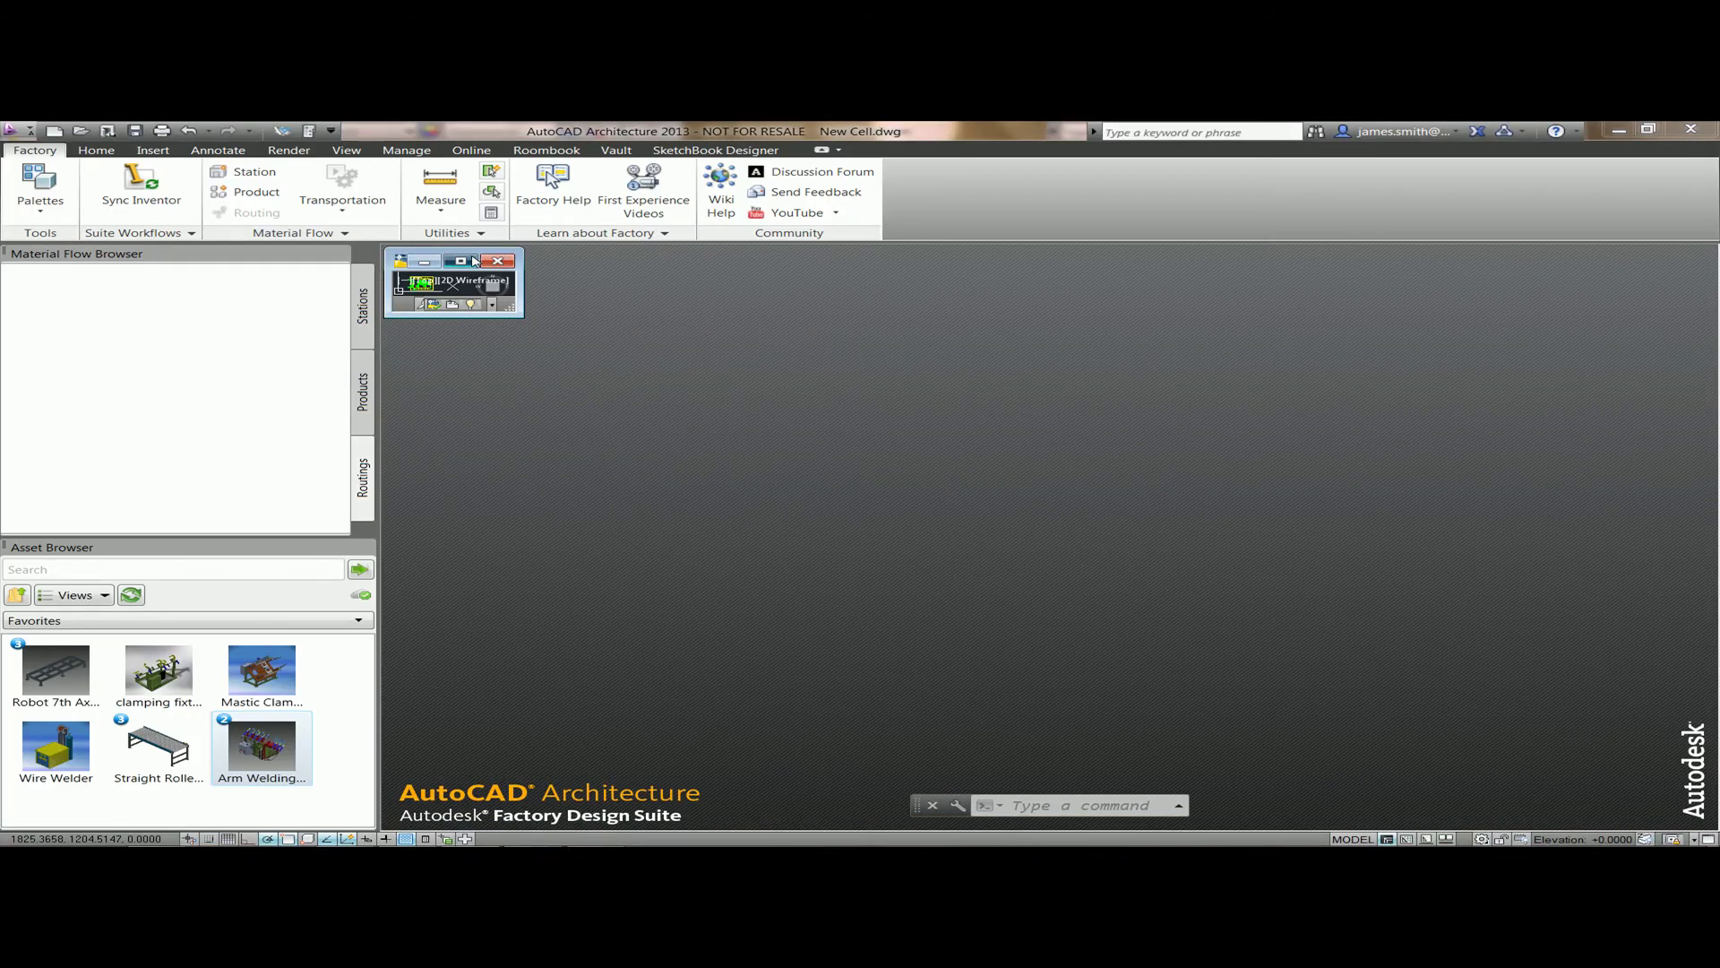
pyautogui.scroll(8, 1003, 529)
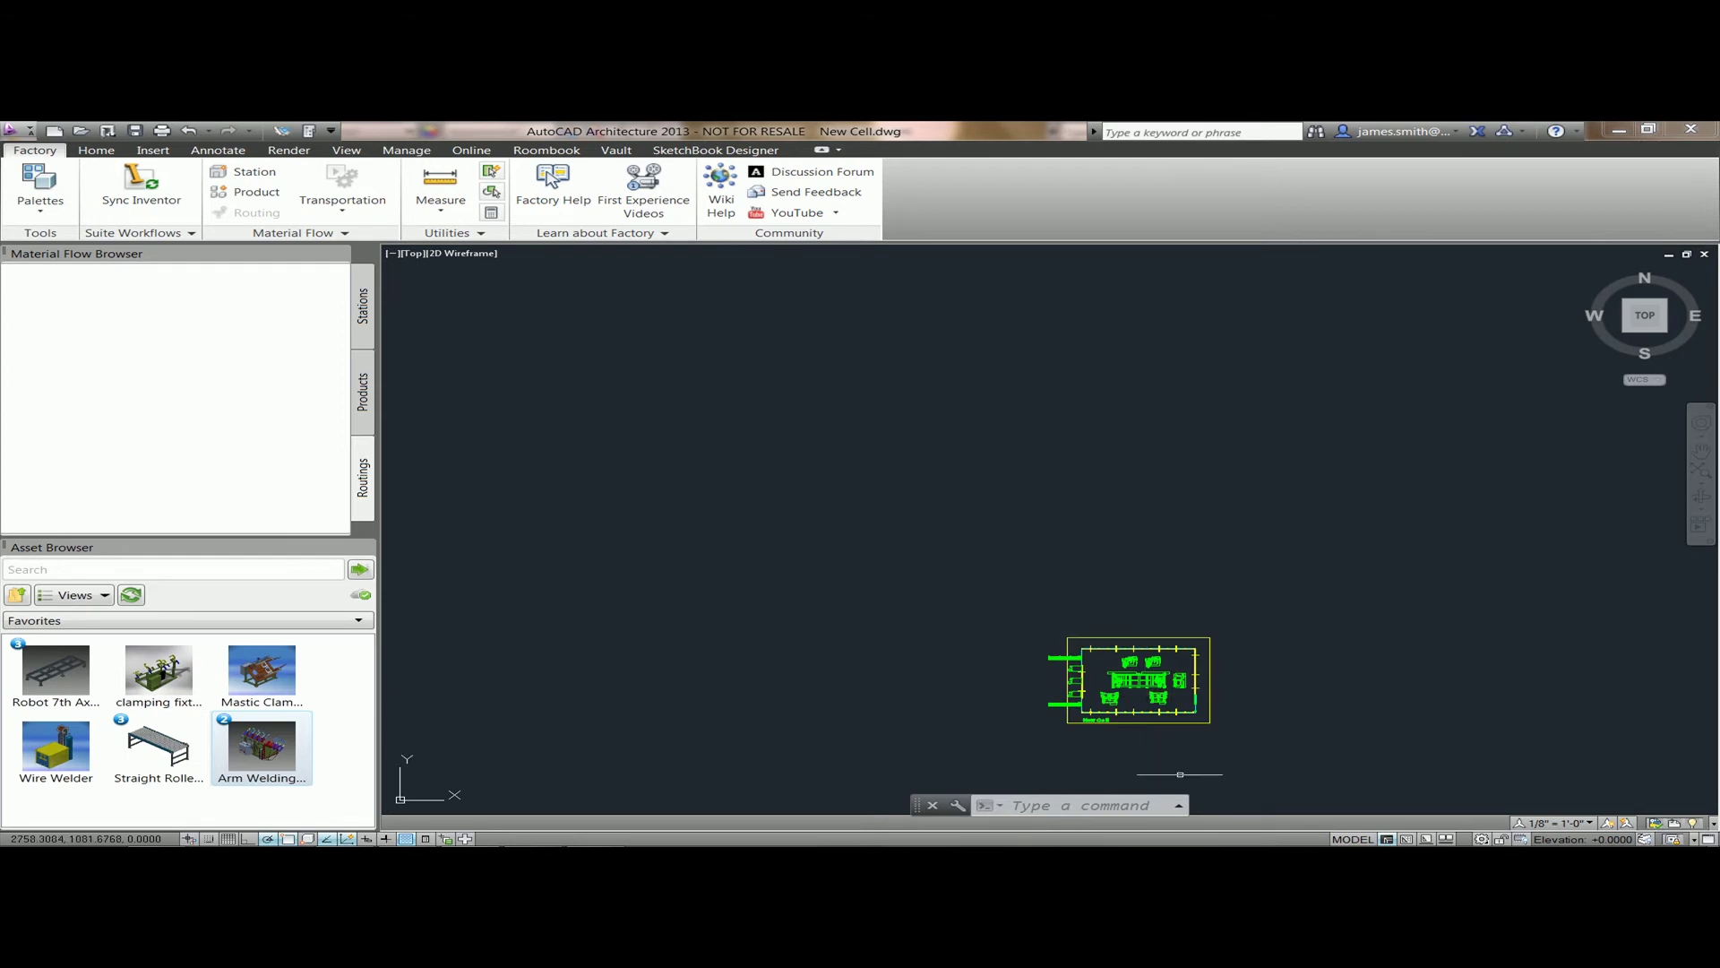
pyautogui.scroll(6, 1173, 735)
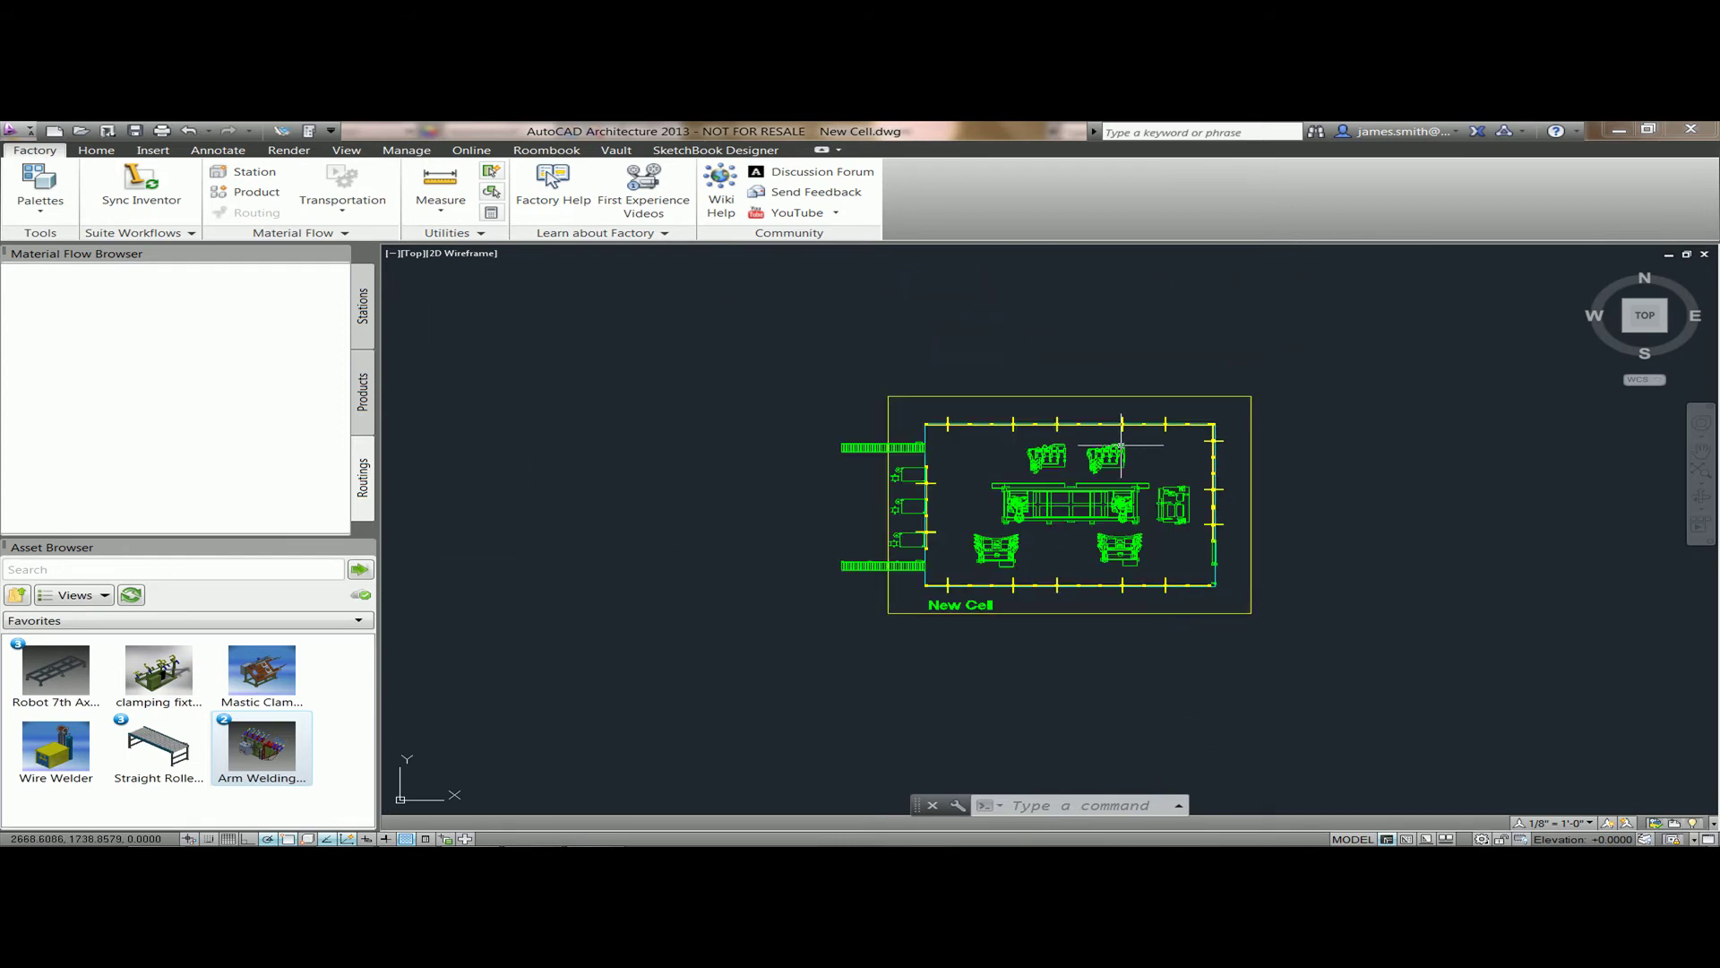
pyautogui.scroll(3, 1120, 454)
pyautogui.scroll(-2, 1125, 462)
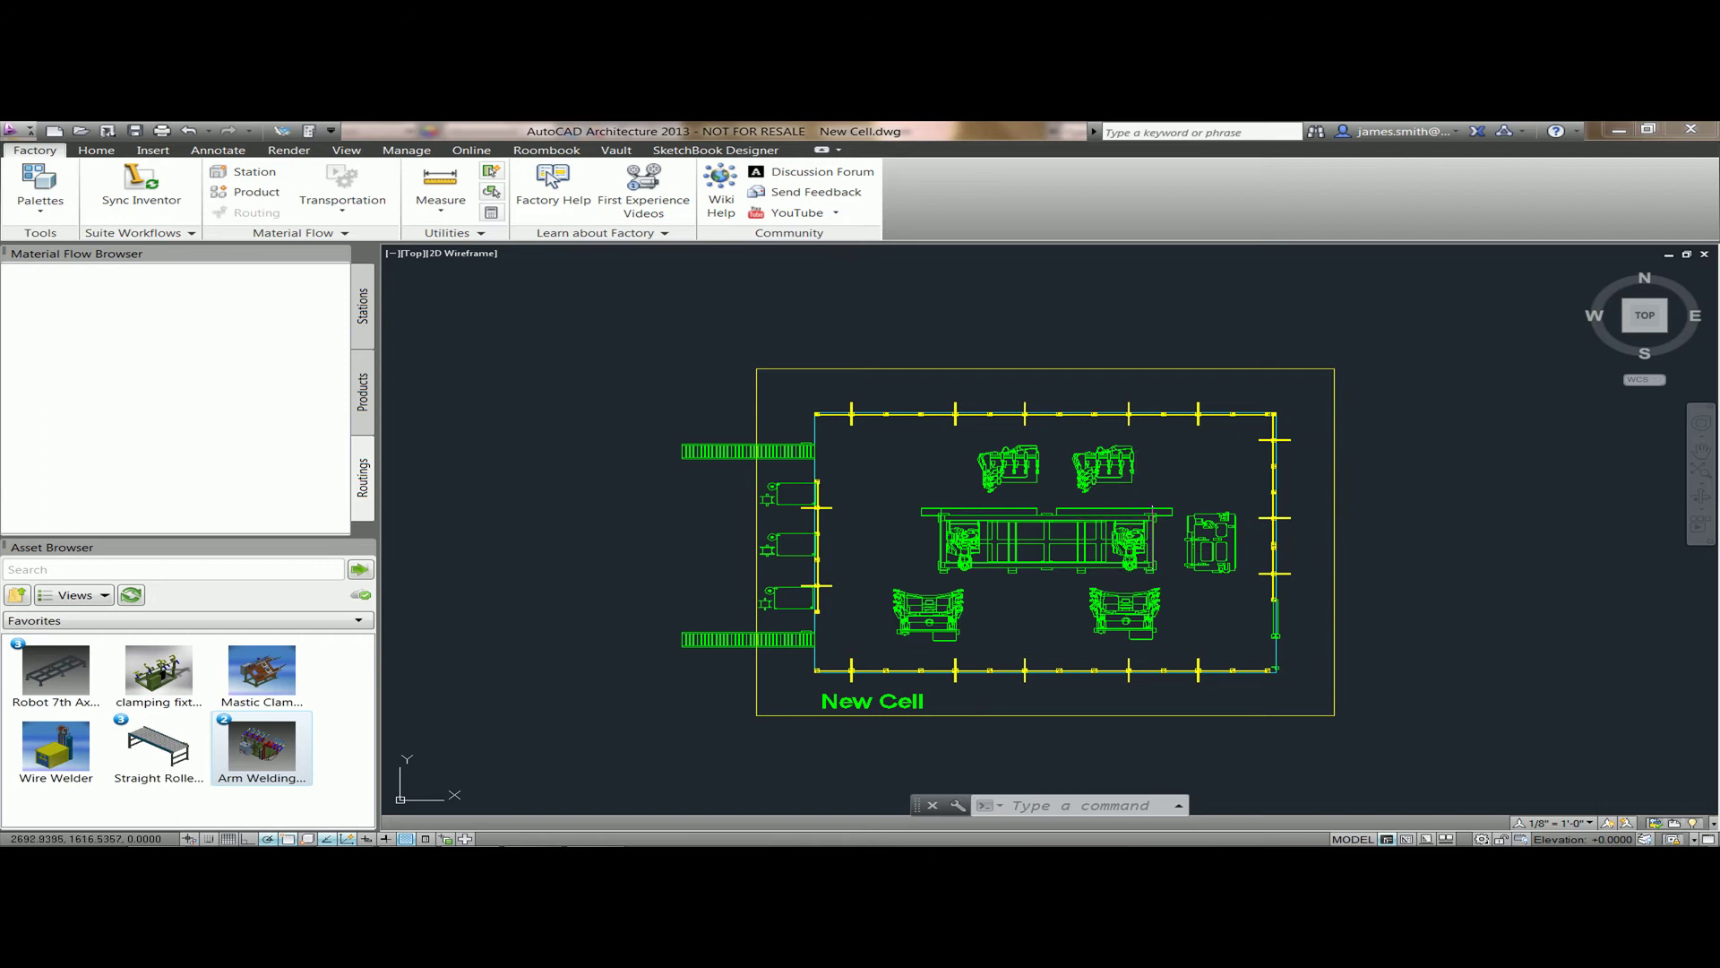
pyautogui.moveTo(1151, 541)
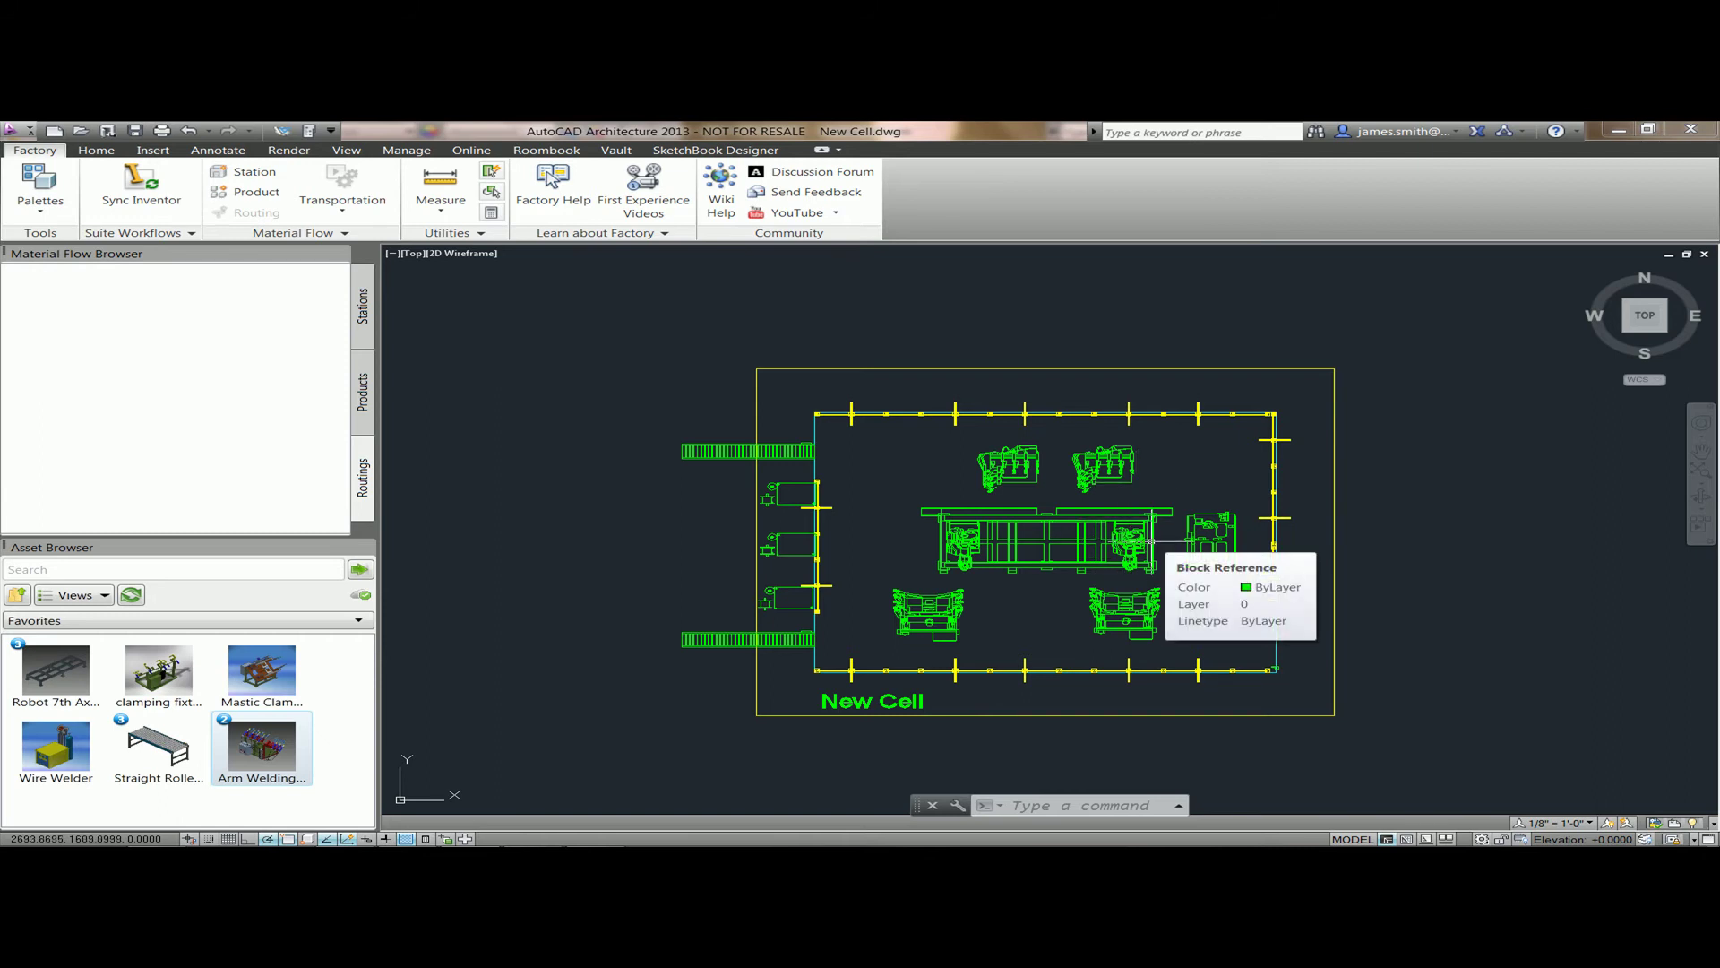